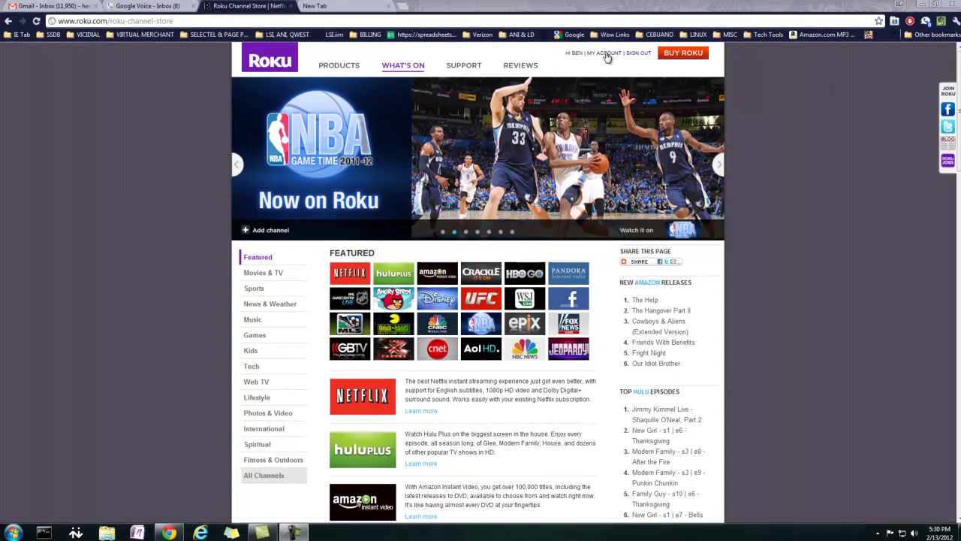
# Open the Roku account page, and search the web in the blank tab for "roku priavet channel list".
pyautogui.click(608, 58)
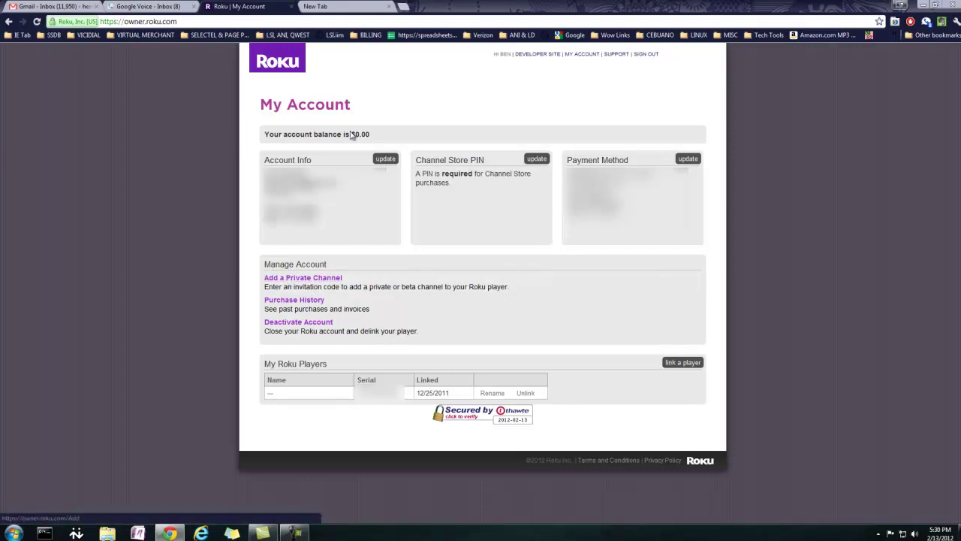
pyautogui.click(375, 5)
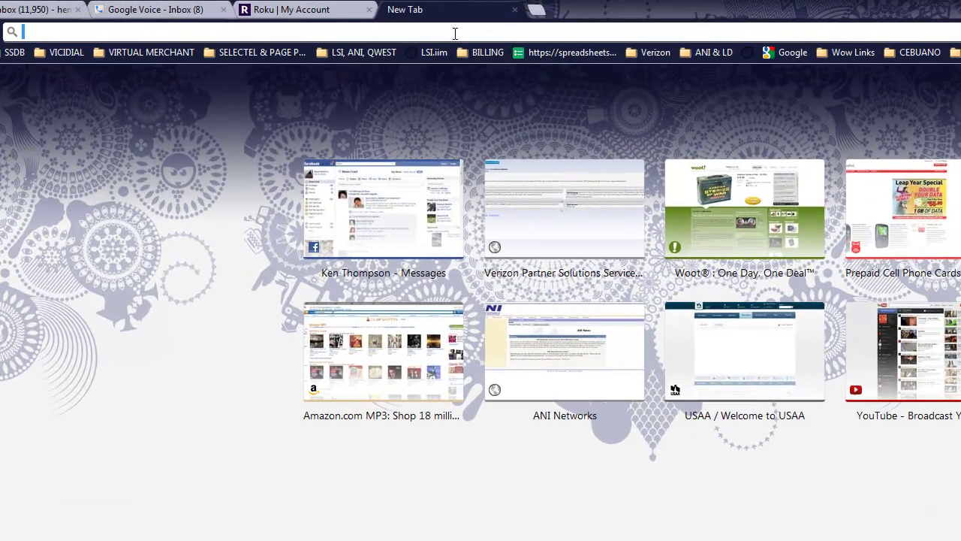
pyautogui.write('roku pr')
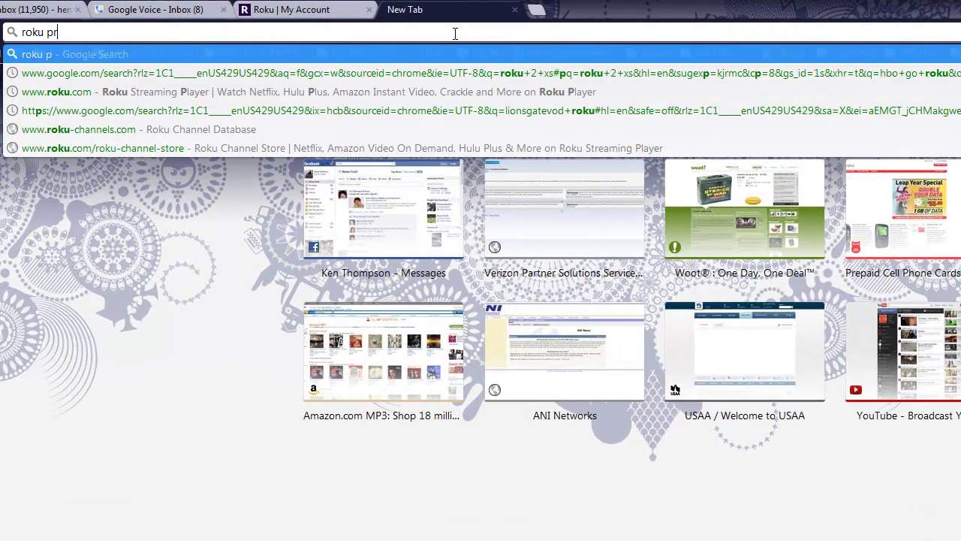
pyautogui.write('iavet chann')
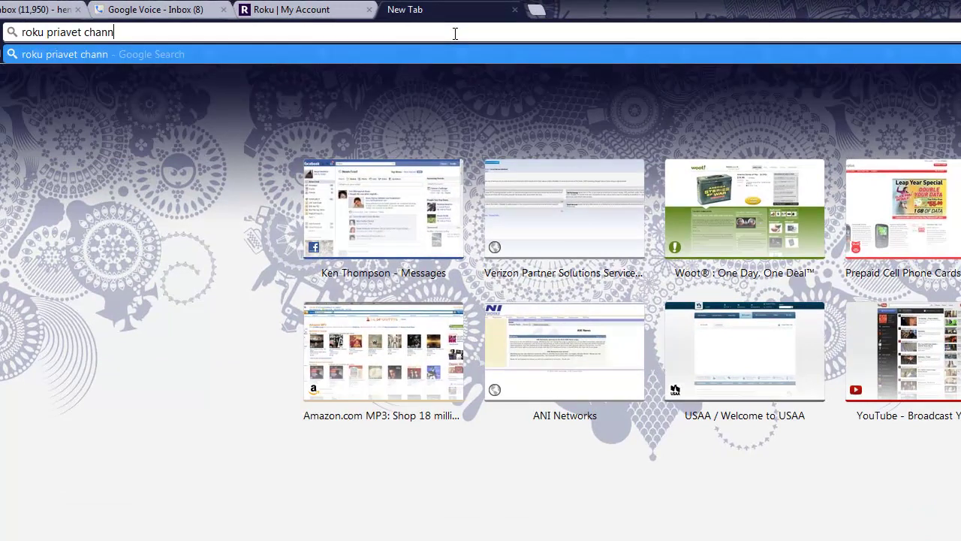
pyautogui.write('el list')
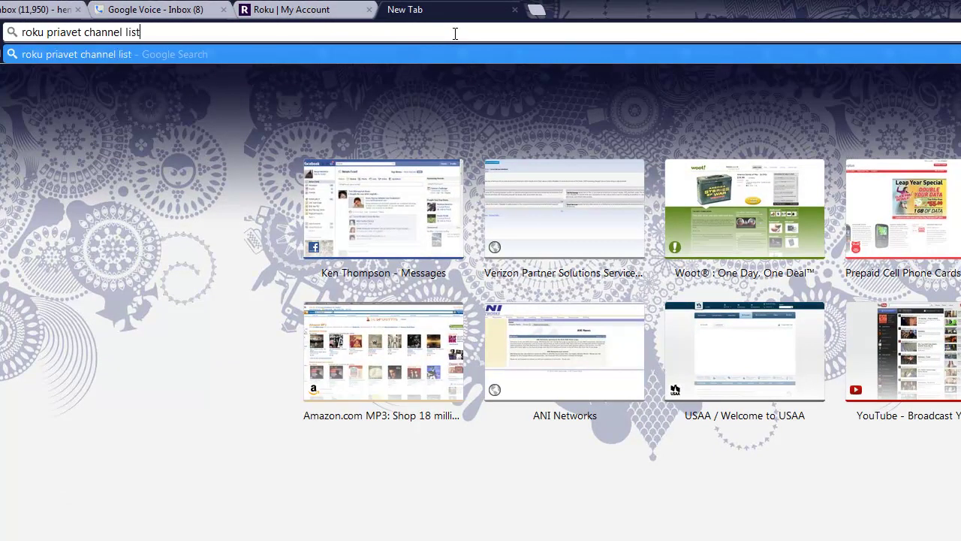
pyautogui.press('Return')
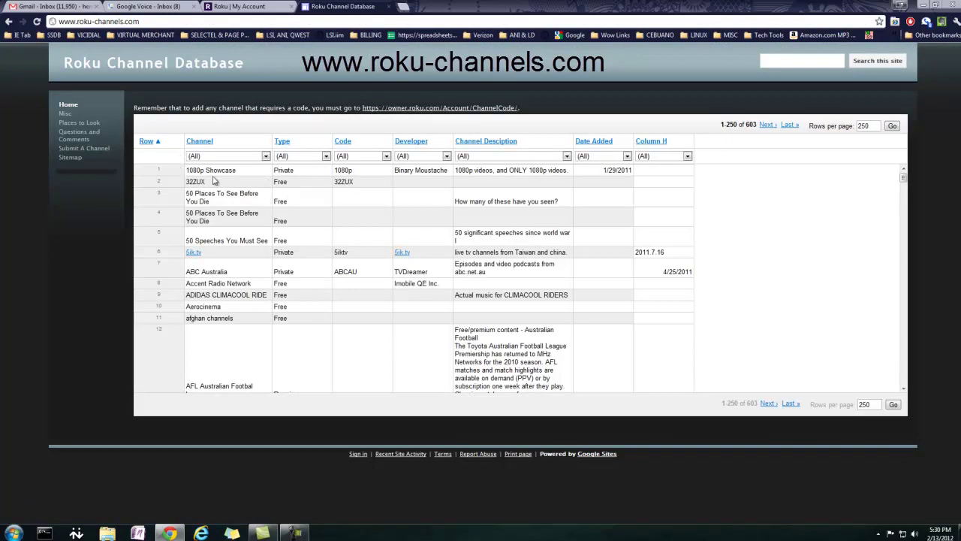
# Examine the channel types and codes at the start of the Roku Channel Database, and check the account page's private channel option.
pyautogui.scroll(-3, 324, 175)
pyautogui.scroll(-5, 323, 173)
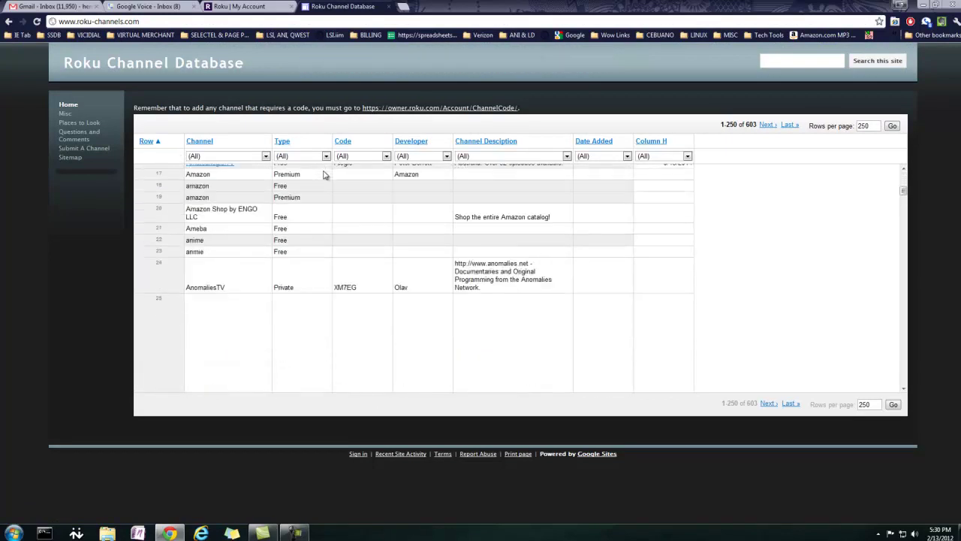
pyautogui.scroll(2, 274, 190)
pyautogui.scroll(7, 274, 191)
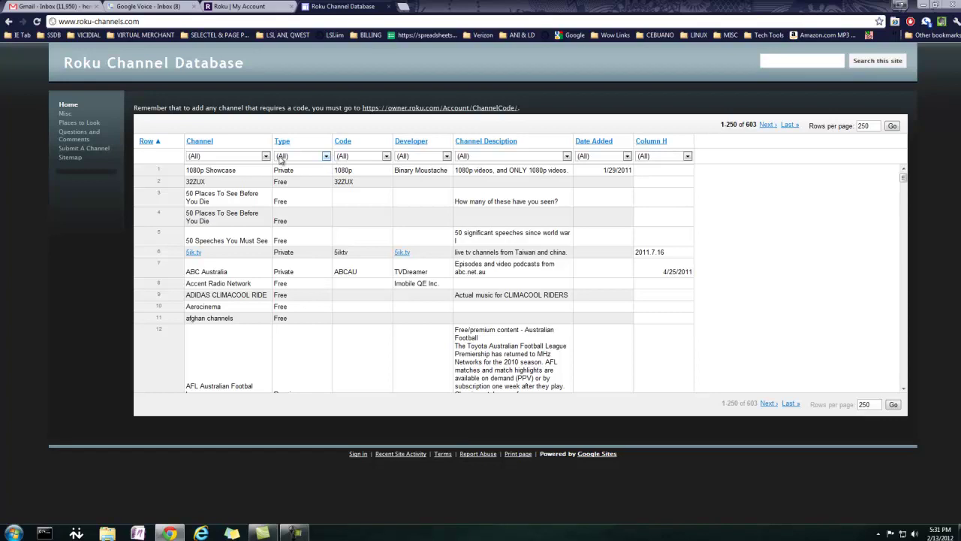
pyautogui.scroll(-3, 300, 210)
pyautogui.scroll(-2, 378, 233)
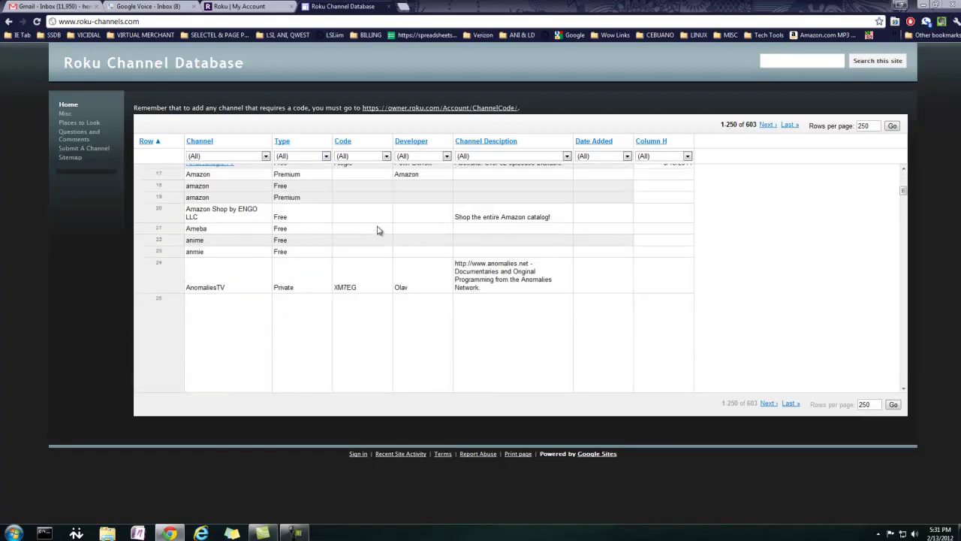
pyautogui.scroll(-2, 378, 231)
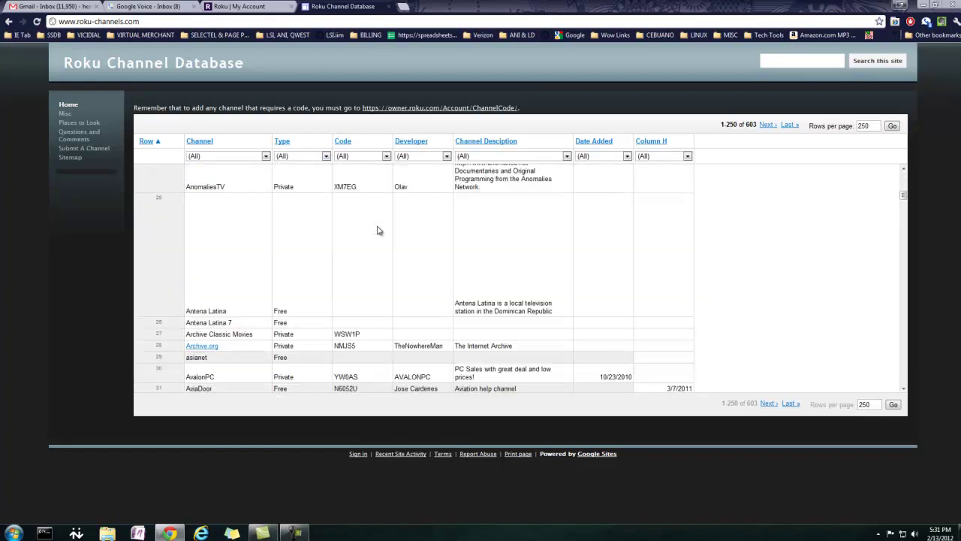
pyautogui.scroll(1, 379, 229)
pyautogui.scroll(-5, 435, 292)
pyautogui.scroll(5, 347, 247)
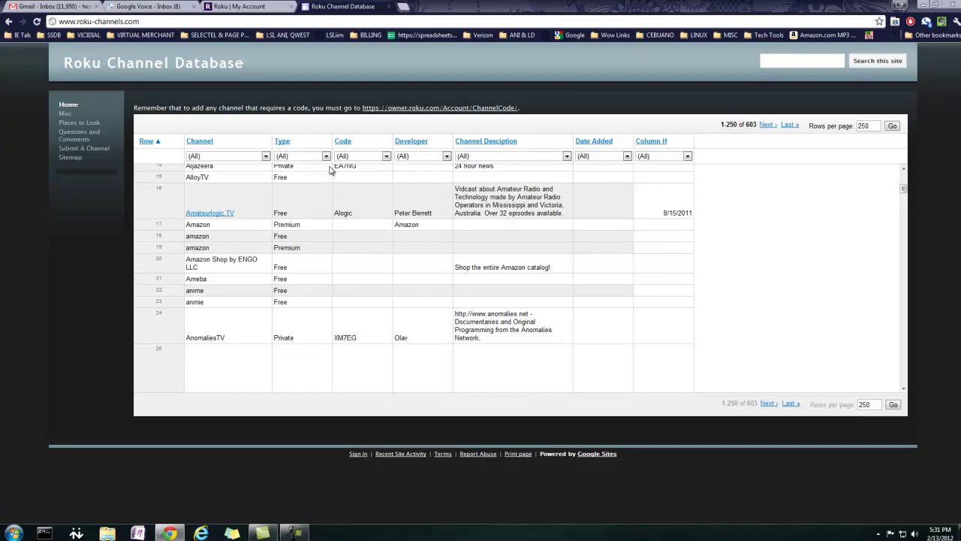
pyautogui.click(239, 6)
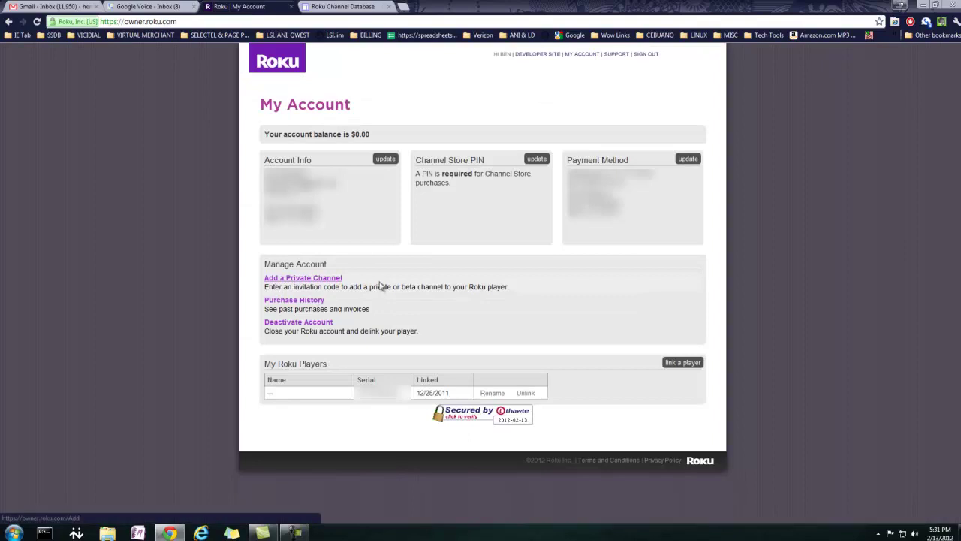
pyautogui.hotkey('ctrl', 'Tab')
# Look through the alphabetical channel list from the B entries to the H entries for private channels and their codes.
pyautogui.scroll(-6, 469, 266)
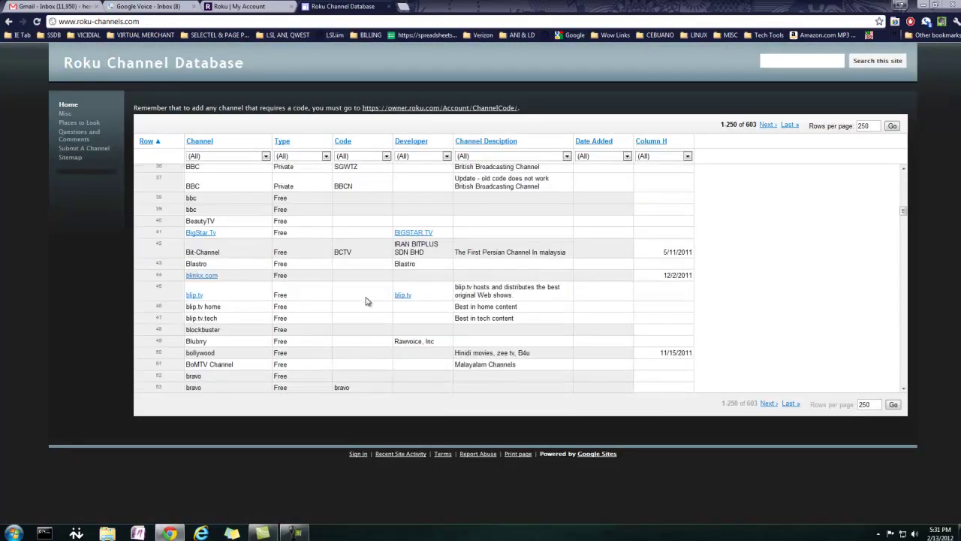
pyautogui.scroll(-1, 338, 282)
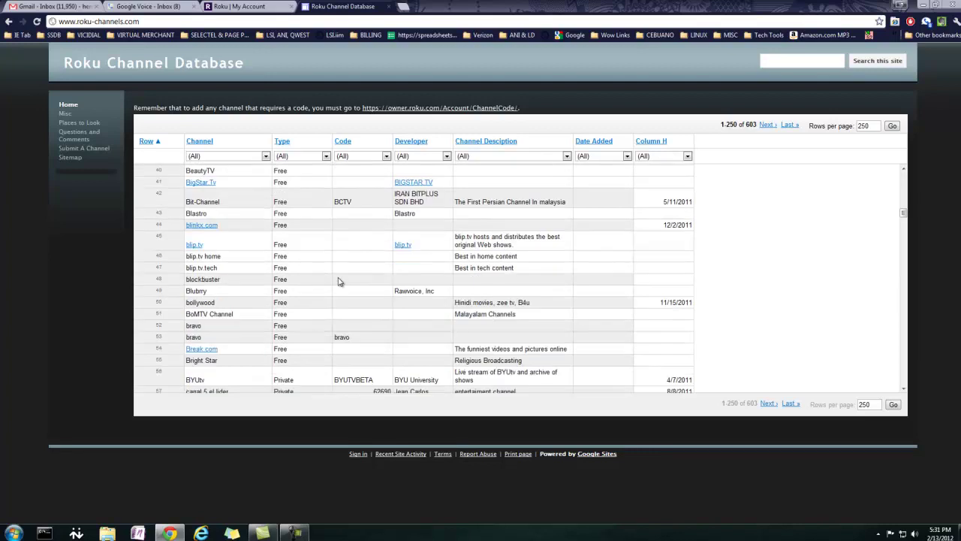
pyautogui.scroll(-1, 338, 282)
pyautogui.scroll(-1, 335, 263)
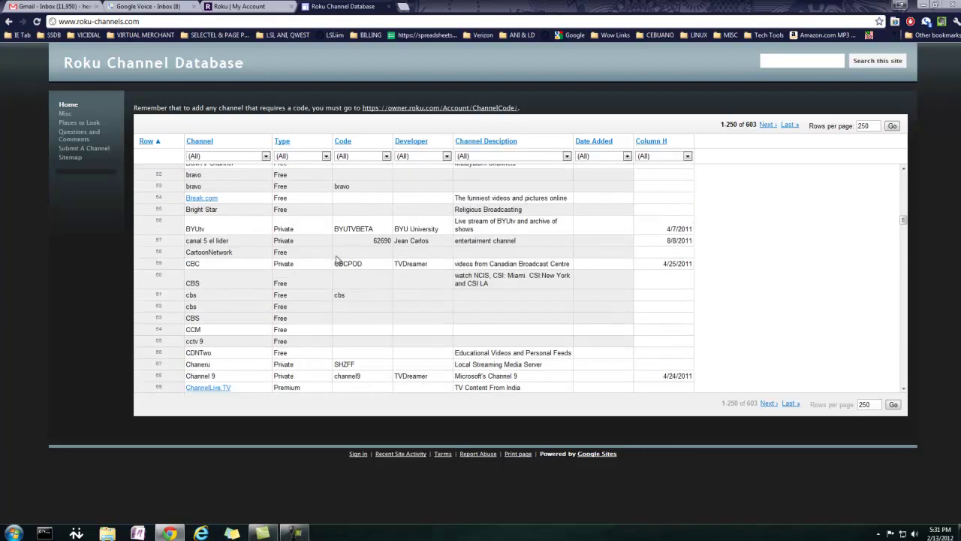
pyautogui.scroll(-1, 340, 218)
pyautogui.scroll(-1, 359, 286)
pyautogui.scroll(-6, 358, 286)
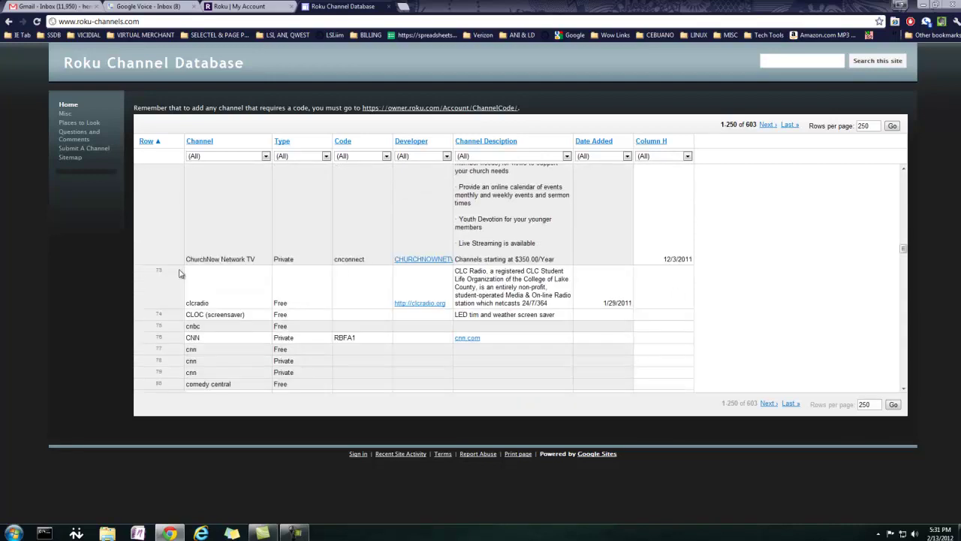
pyautogui.scroll(-2, 322, 196)
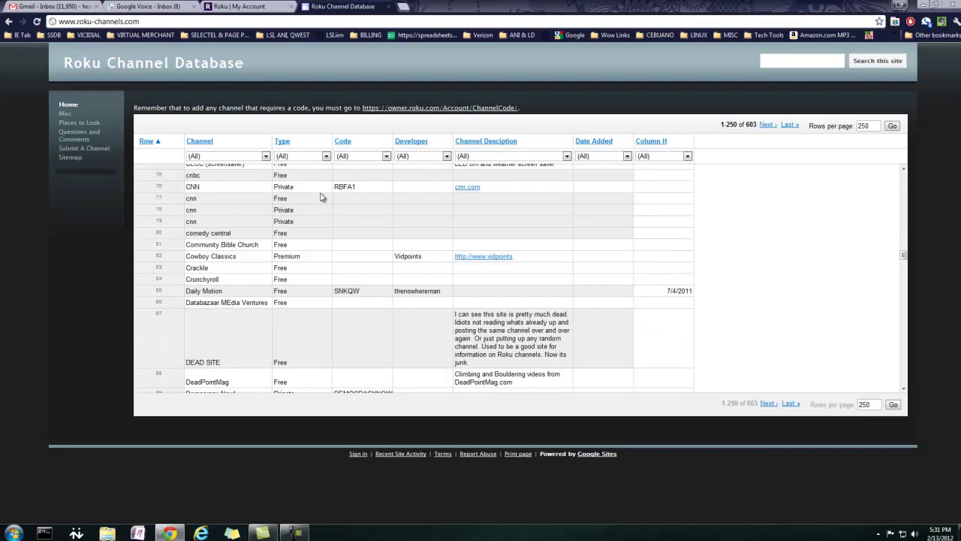
pyautogui.scroll(-1, 470, 270)
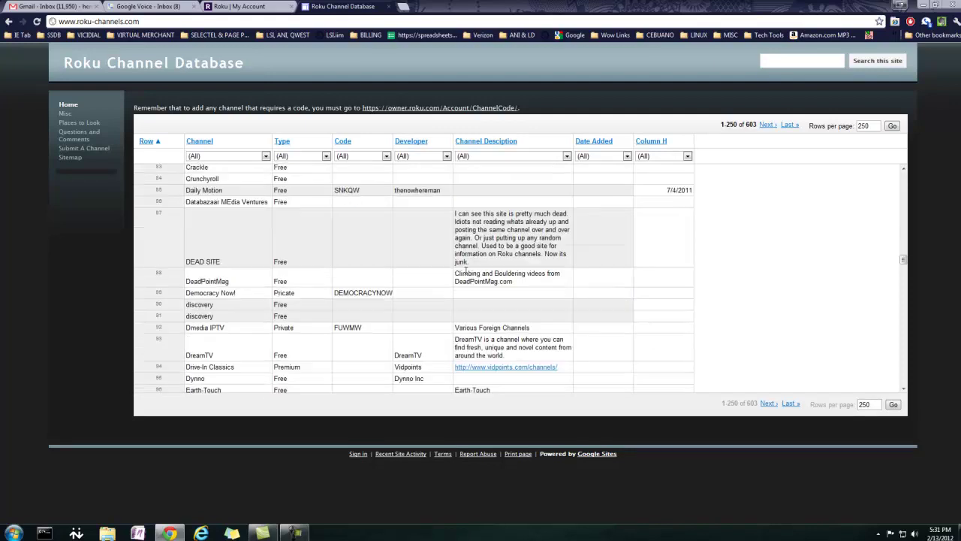
pyautogui.scroll(-1, 466, 270)
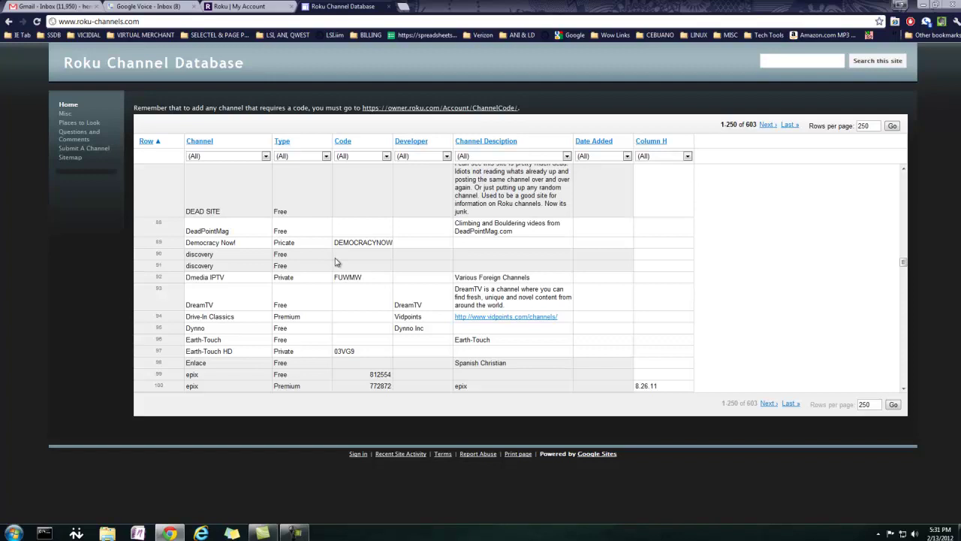
pyautogui.scroll(-5, 337, 263)
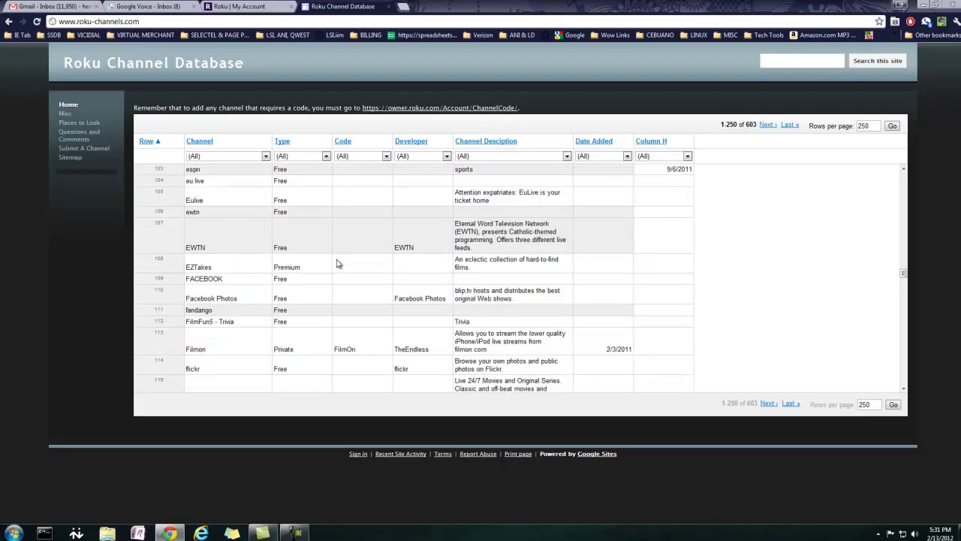
pyautogui.scroll(-3, 337, 263)
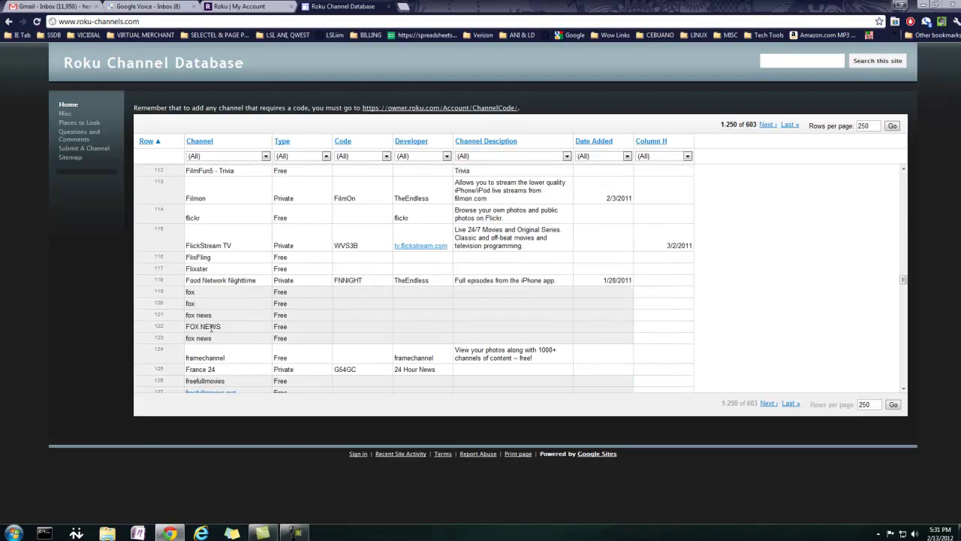
pyautogui.scroll(-3, 320, 253)
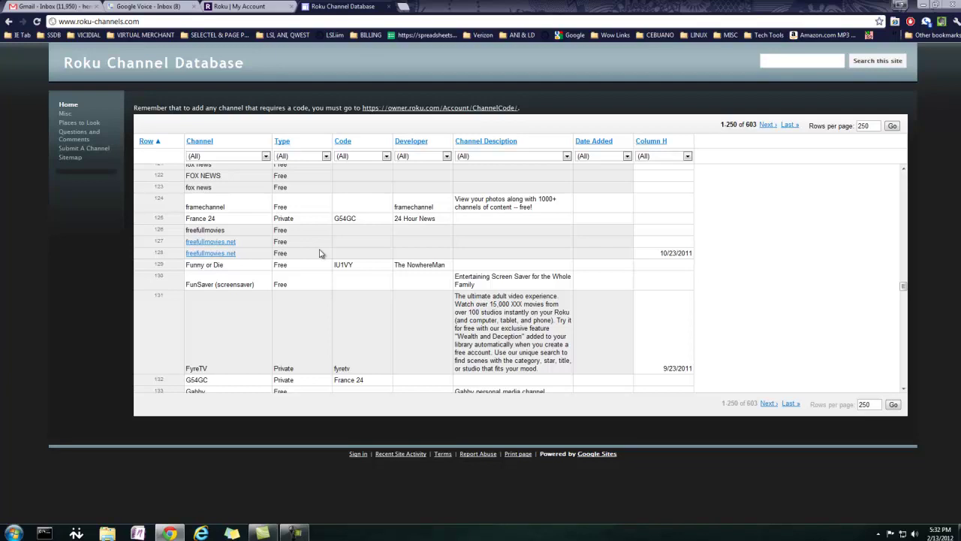
pyautogui.scroll(-5, 319, 253)
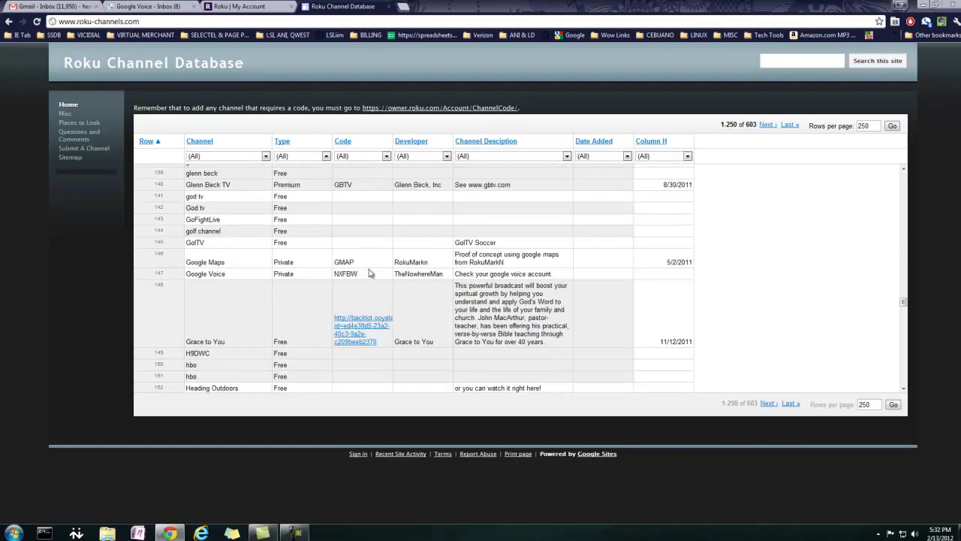
pyautogui.scroll(-3, 369, 272)
pyautogui.scroll(15, 369, 272)
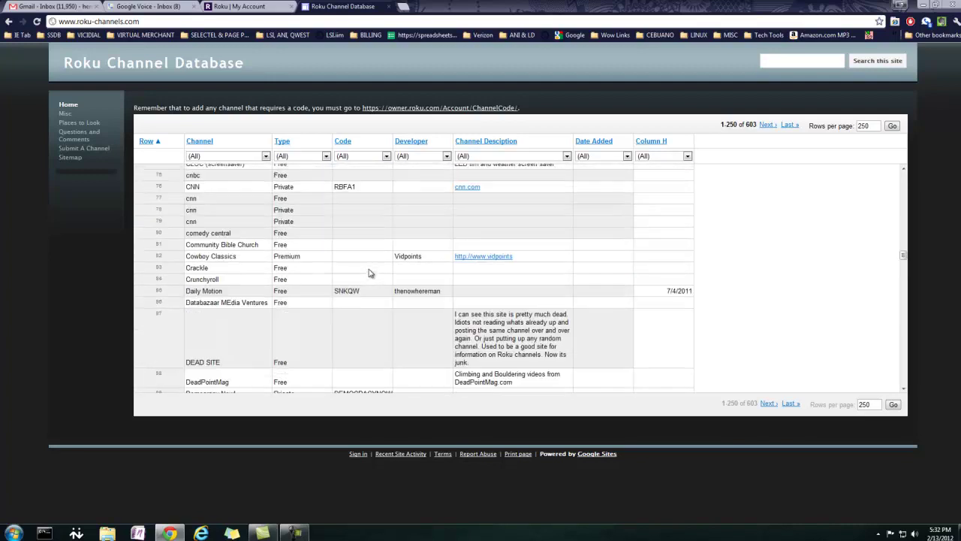
pyautogui.scroll(15, 369, 273)
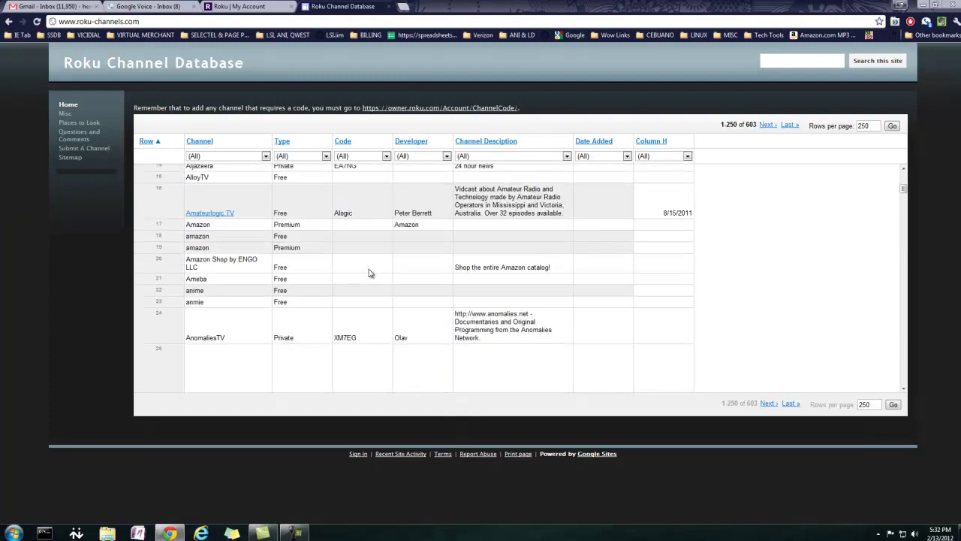
pyautogui.scroll(5, 369, 273)
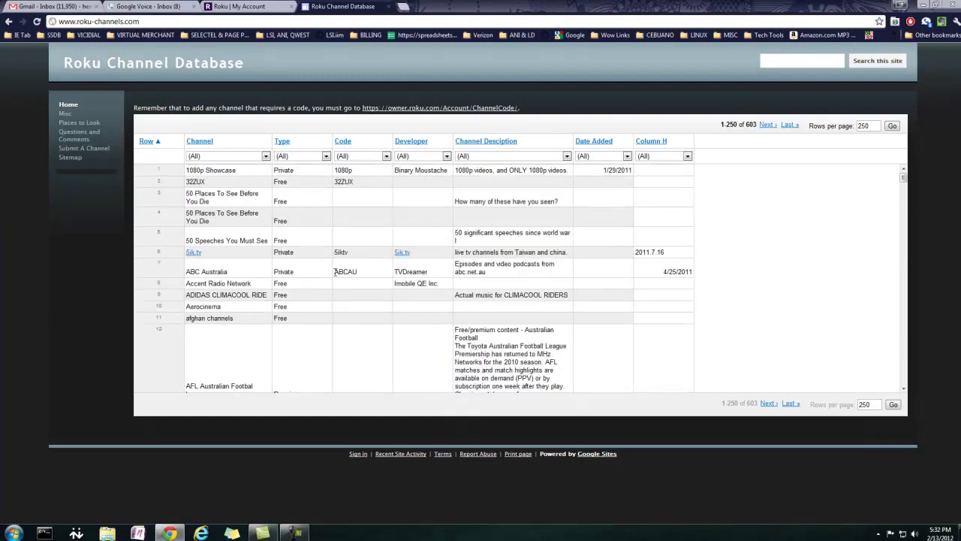
# Copy the code XM7EG of the private channel AnomaliesTV from the channel database.
pyautogui.scroll(-1, 270, 265)
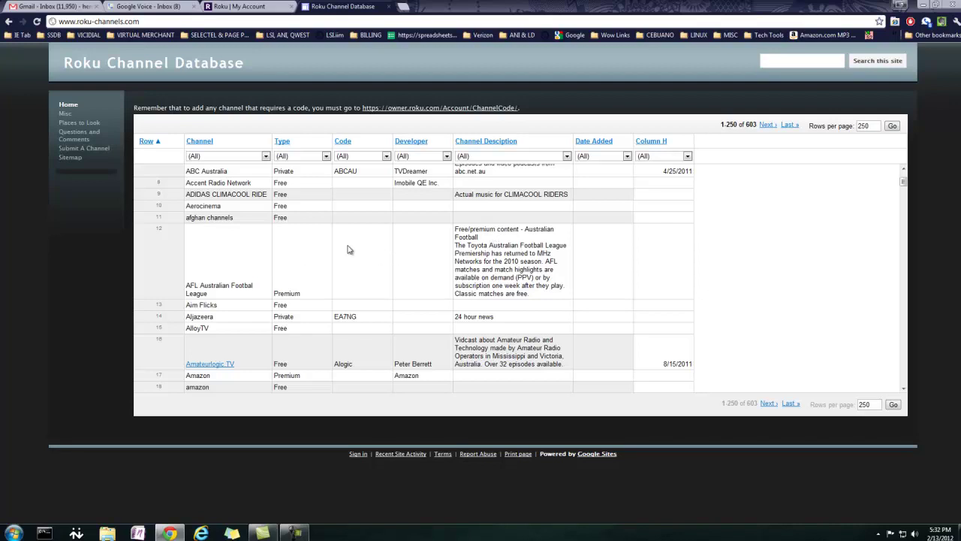
pyautogui.scroll(-3, 353, 256)
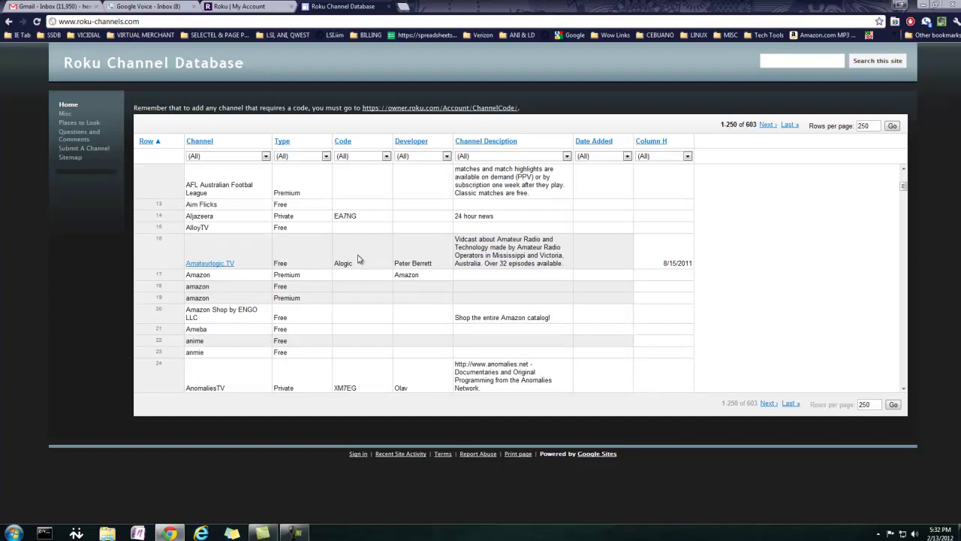
pyautogui.scroll(-2, 355, 262)
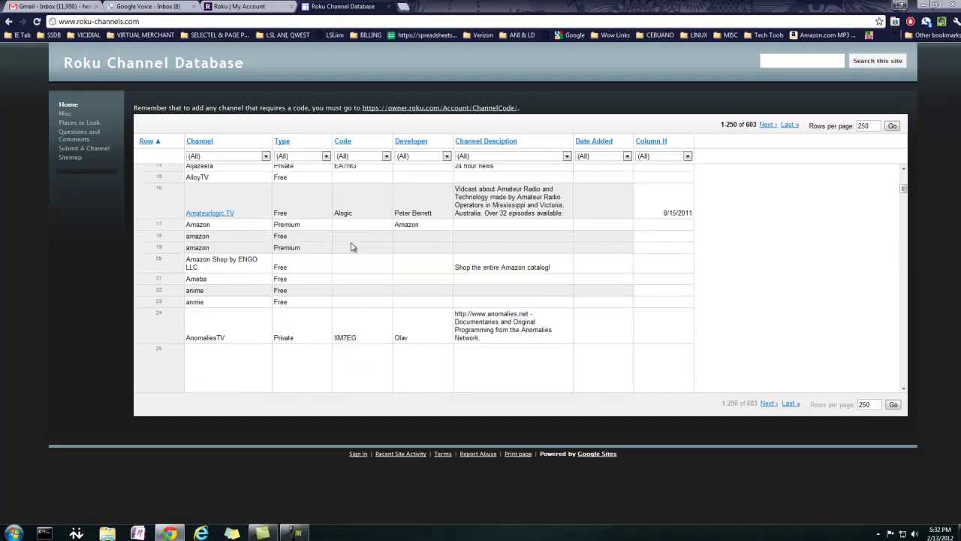
pyautogui.scroll(-3, 346, 259)
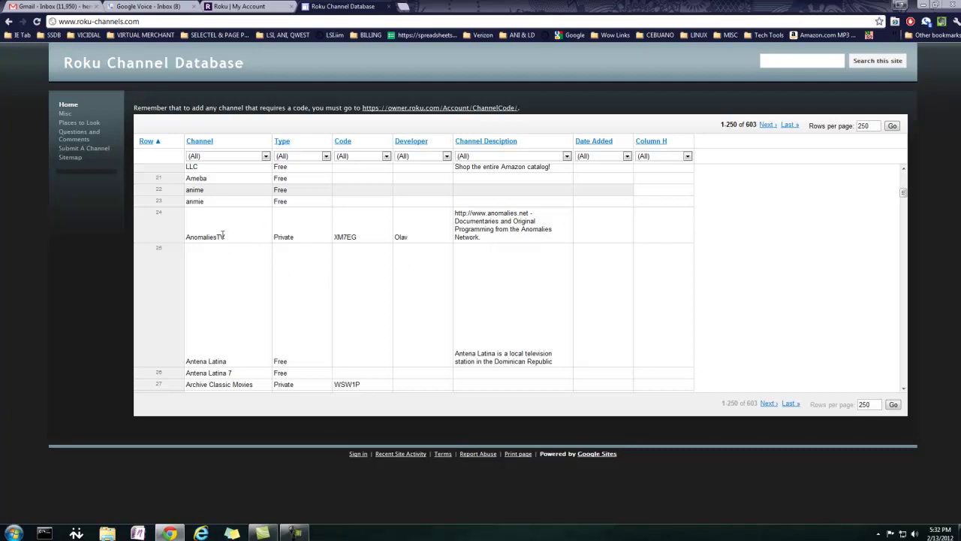
pyautogui.moveTo(355, 236); pyautogui.dragTo(334, 237)
pyautogui.hotkey('ctrl', 'c')
# Add the private channel with code XM7EG to the Roku account, and return to the My Account page.
pyautogui.click(239, 7)
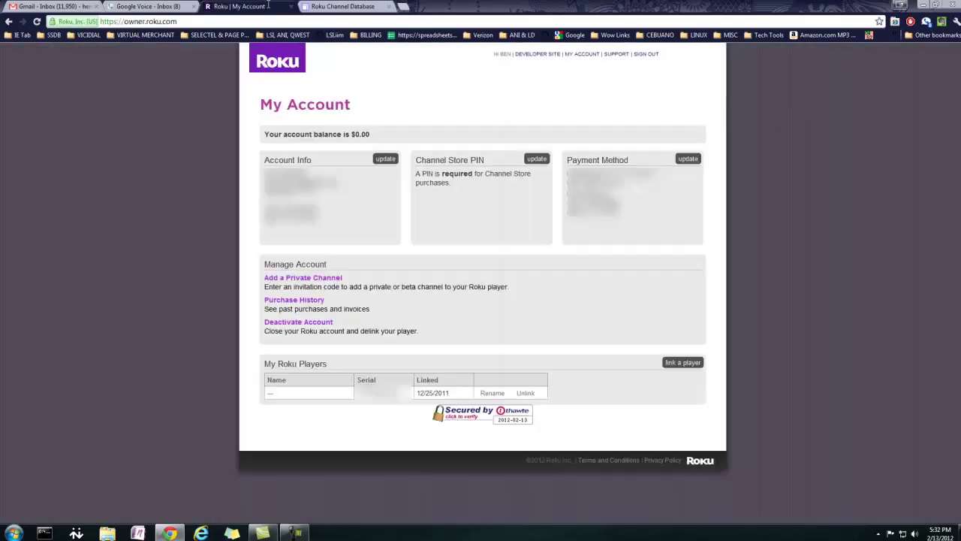
pyautogui.click(303, 278)
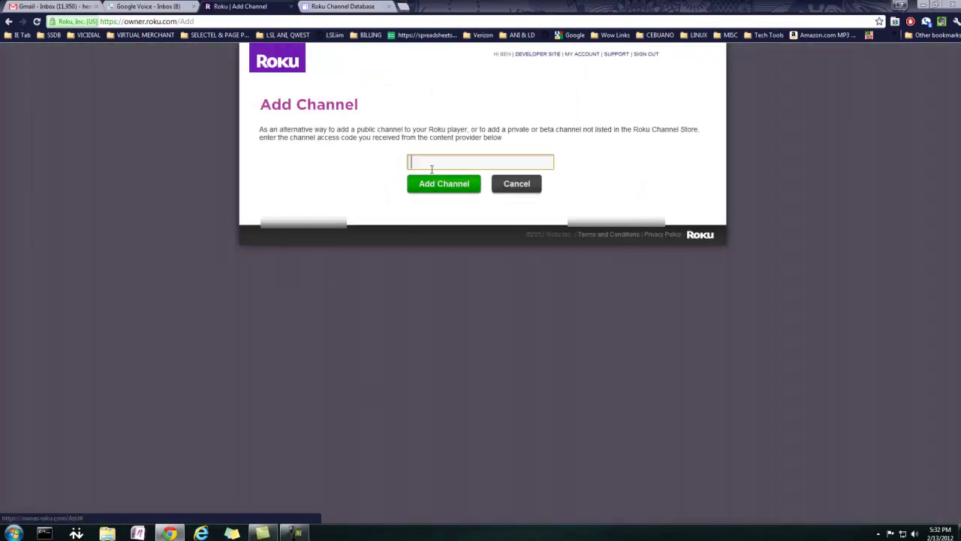
pyautogui.hotkey('ctrl', 'v')
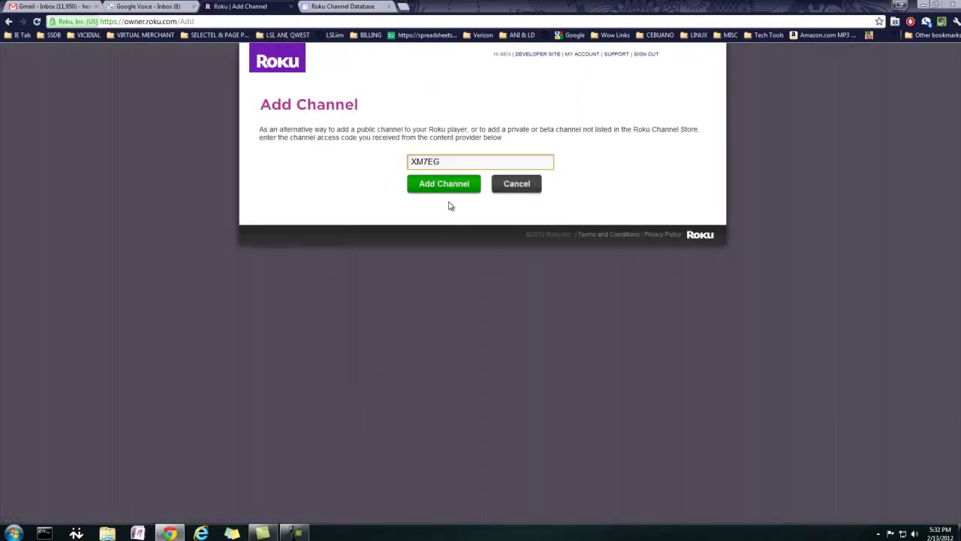
pyautogui.click(441, 184)
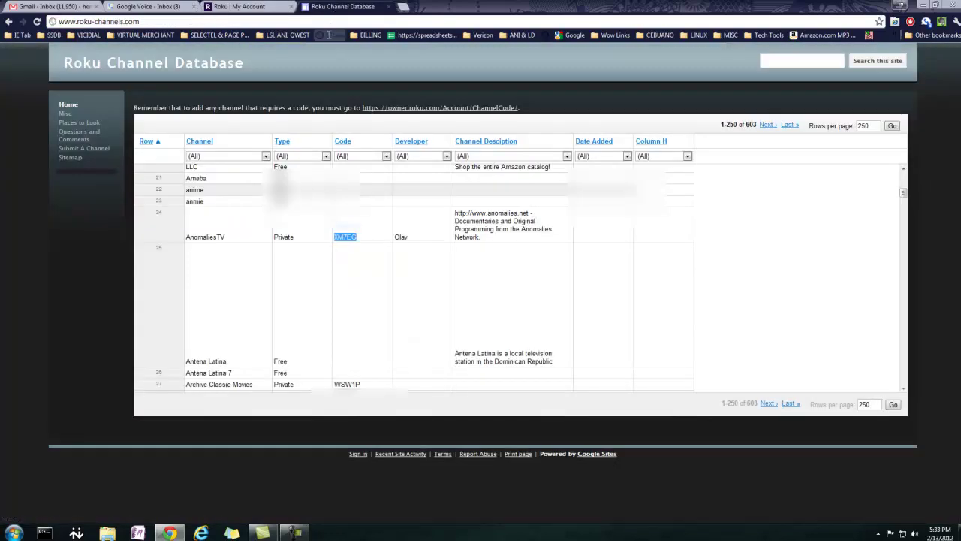
pyautogui.click(267, 6)
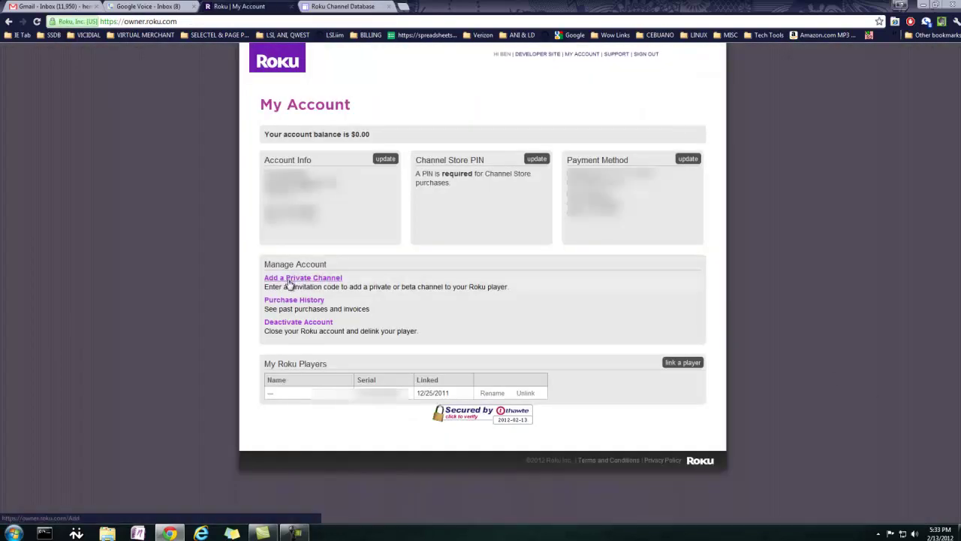
# Look through the Roku Channel Database from the Antena Latina entries to the F entries for private channels with codes.
pyautogui.click(332, 14)
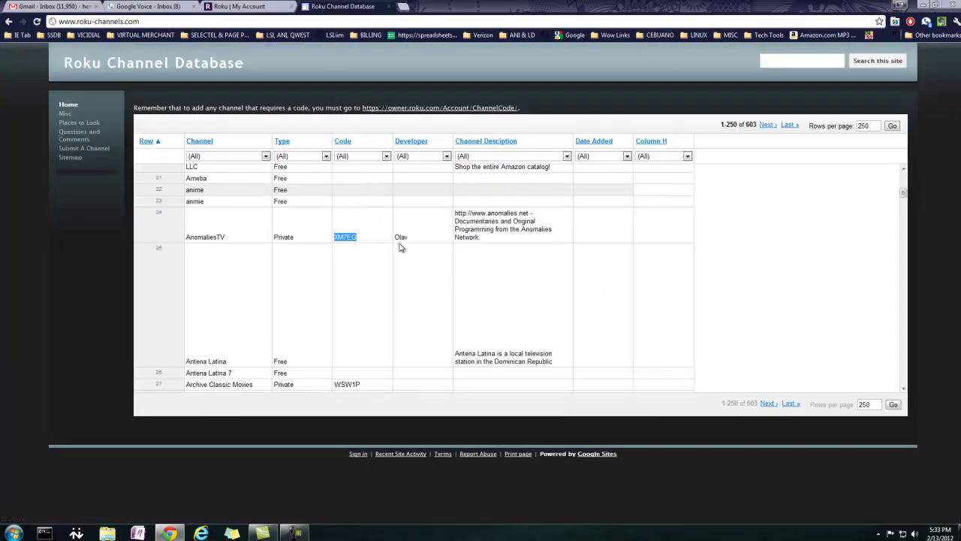
pyautogui.scroll(-2, 380, 256)
pyautogui.scroll(-1, 381, 256)
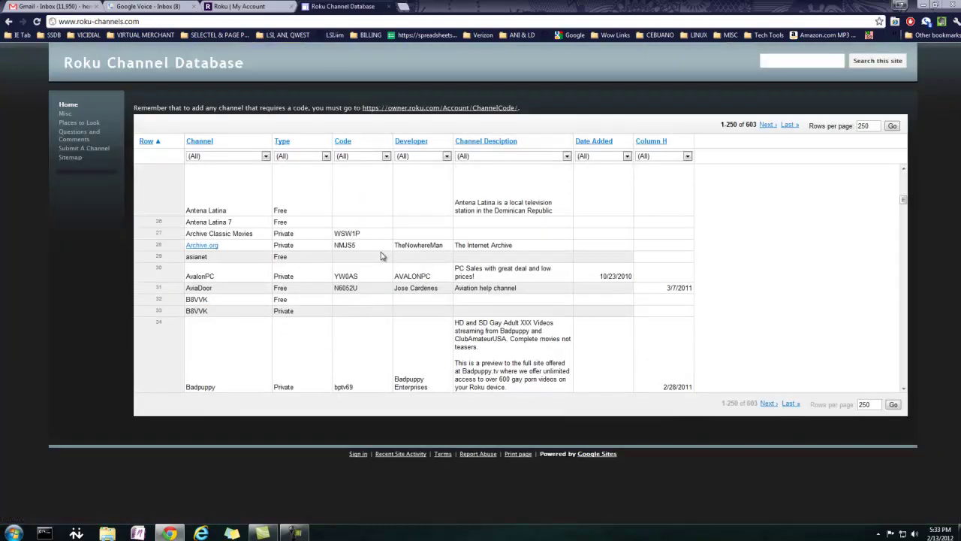
pyautogui.scroll(-6, 376, 218)
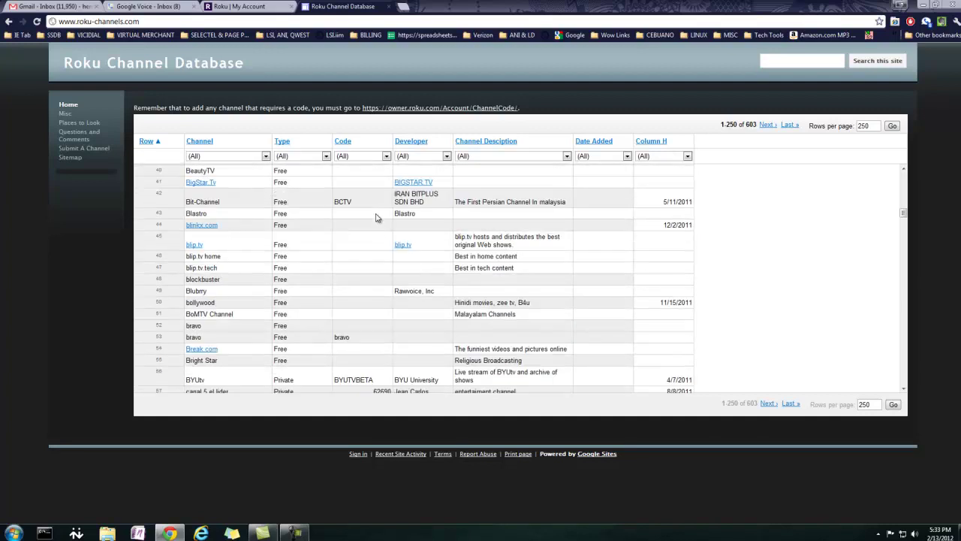
pyautogui.scroll(-8, 376, 218)
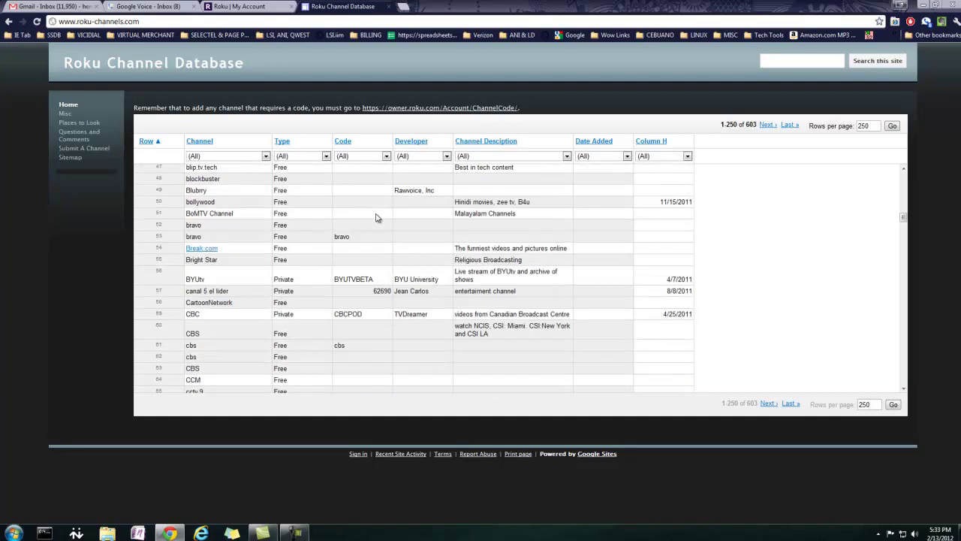
pyautogui.scroll(-2, 354, 253)
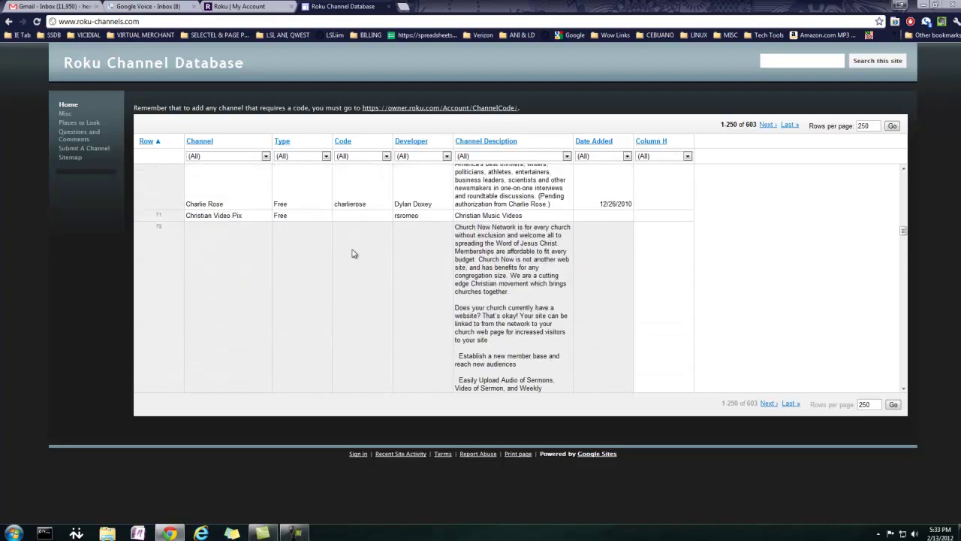
pyautogui.scroll(-2, 354, 253)
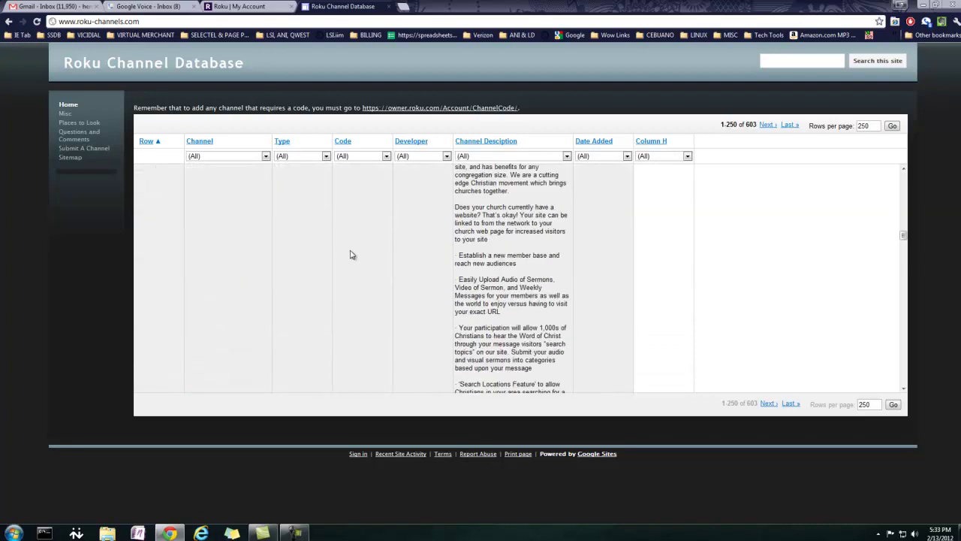
pyautogui.scroll(3, 349, 255)
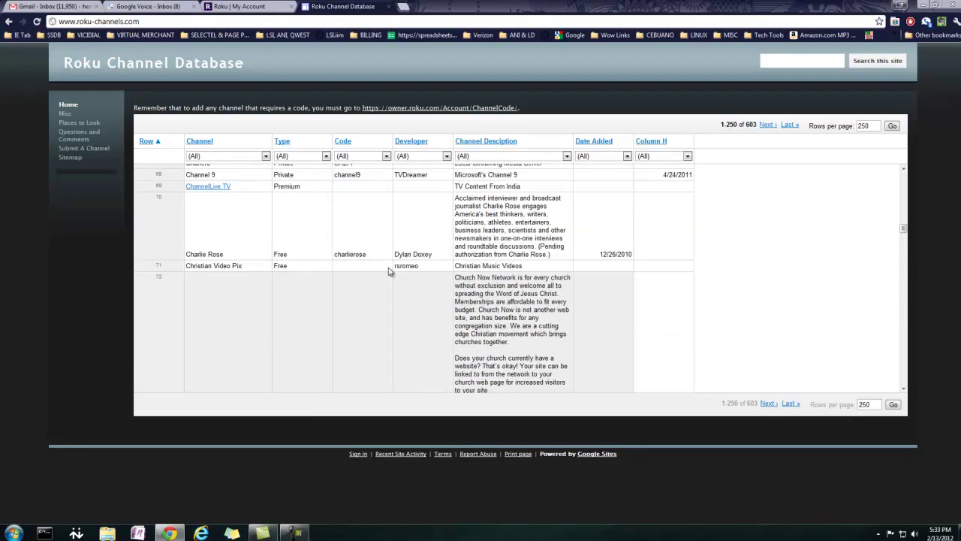
pyautogui.scroll(-5, 357, 241)
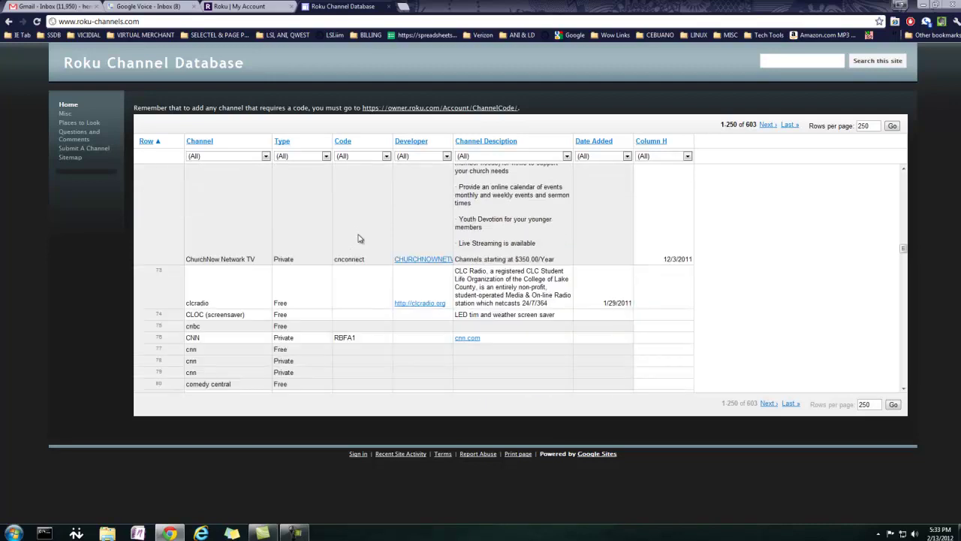
pyautogui.scroll(-3, 359, 238)
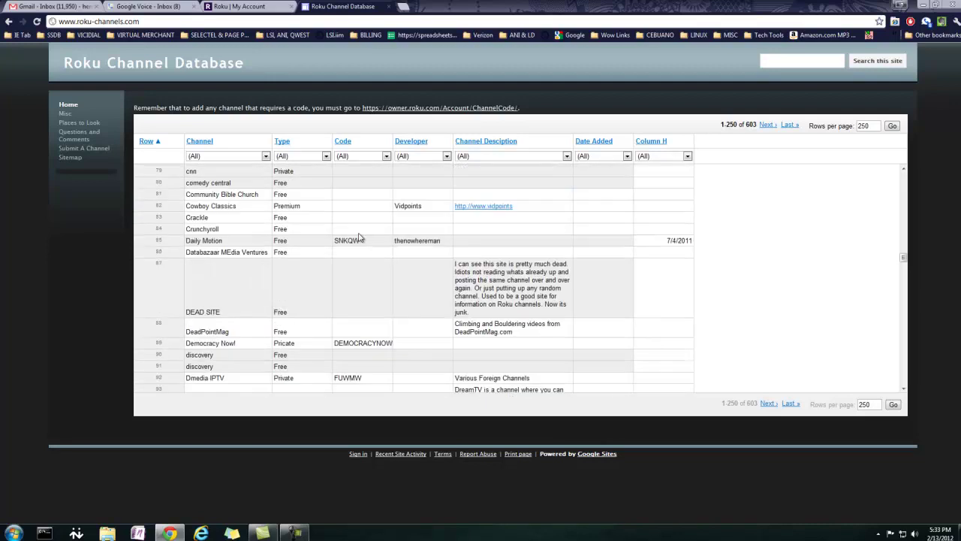
pyautogui.scroll(-3, 359, 238)
pyautogui.scroll(-3, 359, 237)
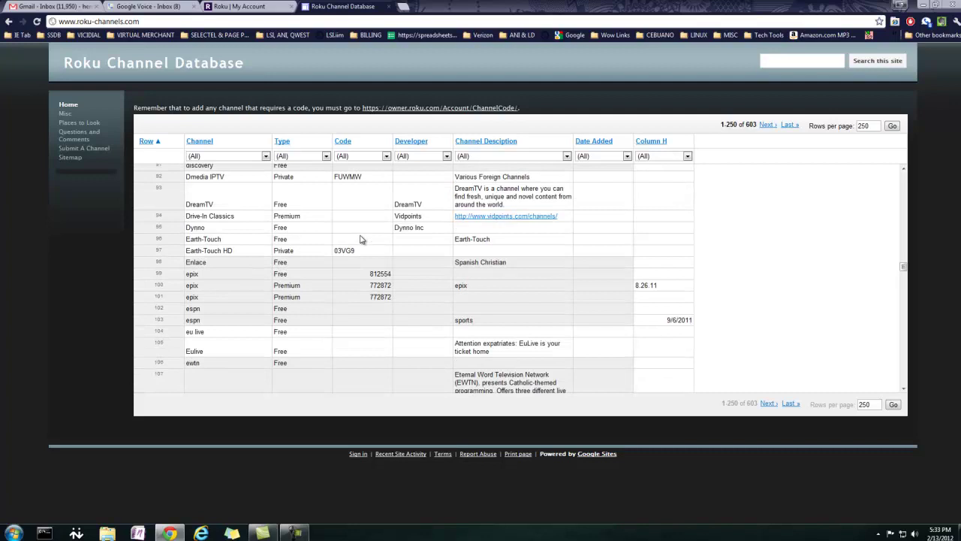
pyautogui.scroll(4, 378, 246)
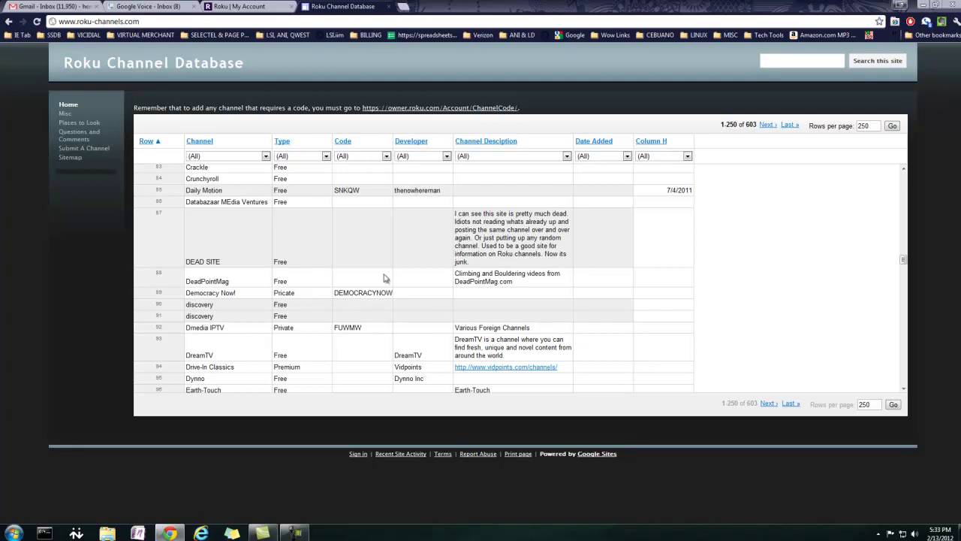
pyautogui.scroll(-5, 383, 278)
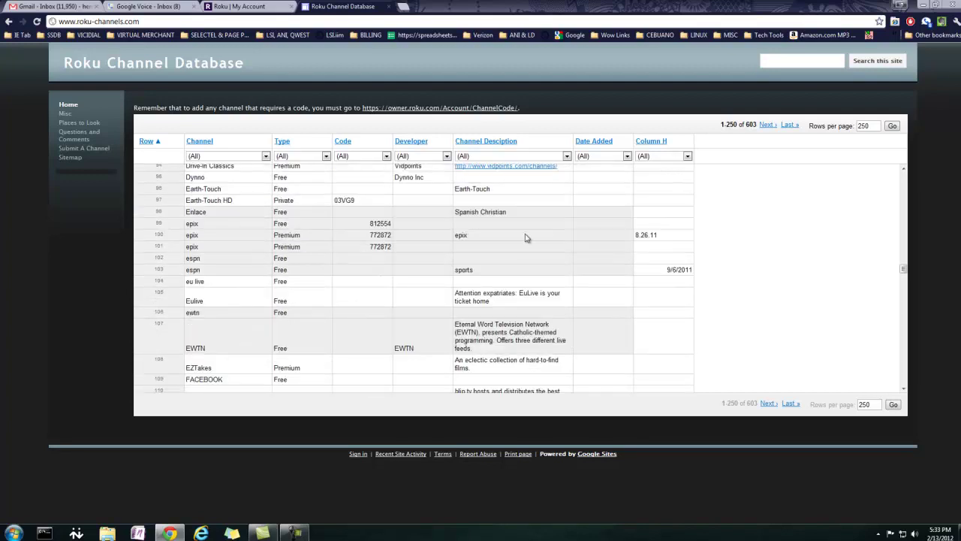
pyautogui.scroll(-3, 327, 303)
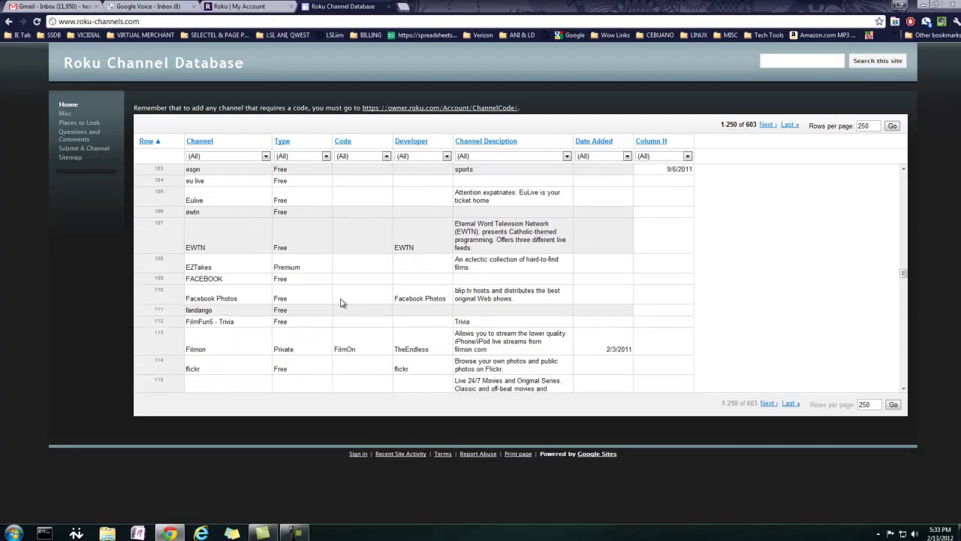
pyautogui.scroll(-3, 357, 242)
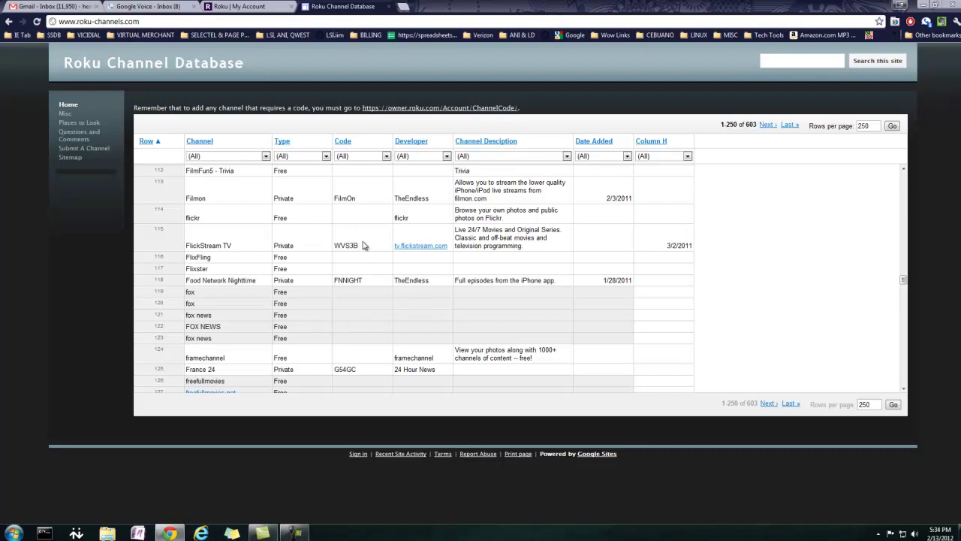
# Copy FlickStream TV's code WVS3B from the channel database and try to add it as a private channel to the Roku account.
pyautogui.moveTo(362, 248); pyautogui.dragTo(335, 250)
pyautogui.hotkey('ctrl', 'c')
pyautogui.click(238, 6)
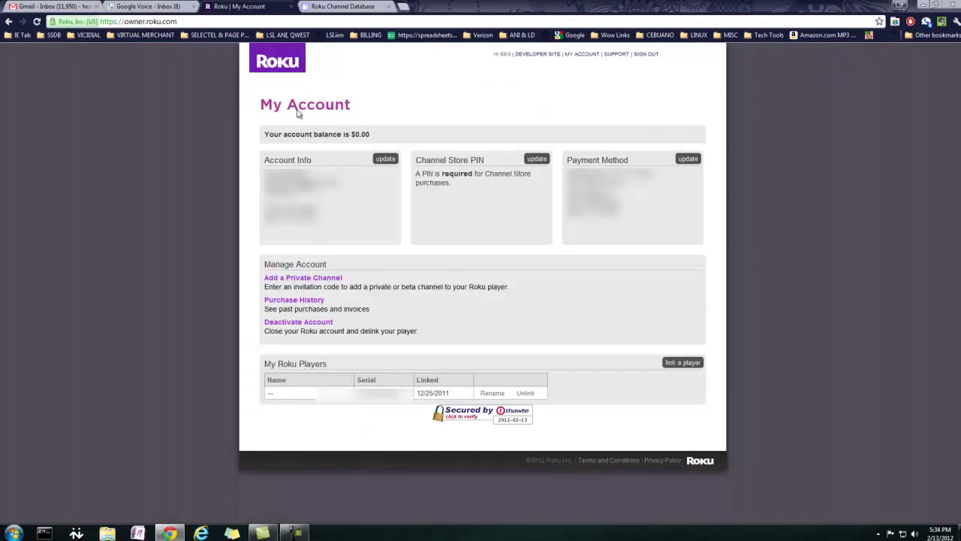
pyautogui.click(284, 277)
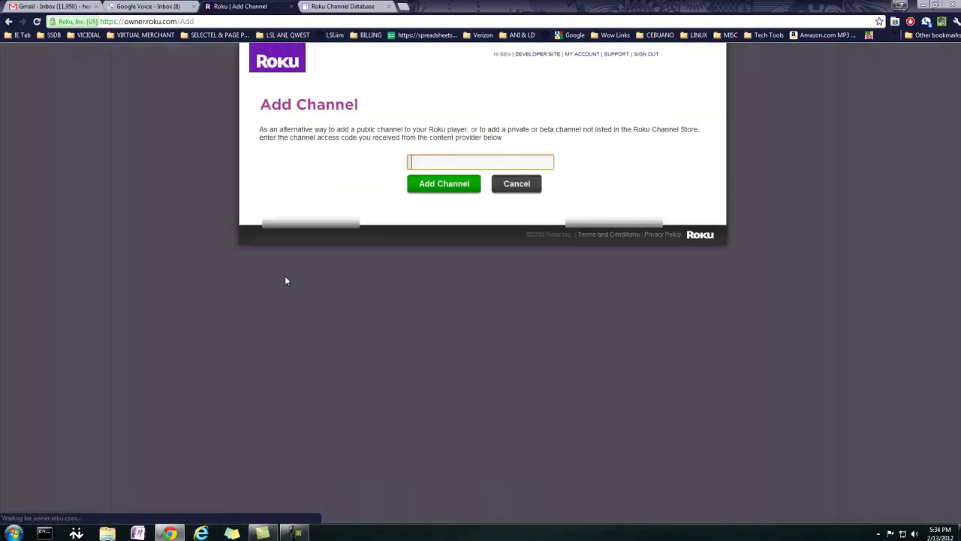
pyautogui.hotkey('ctrl', 'v')
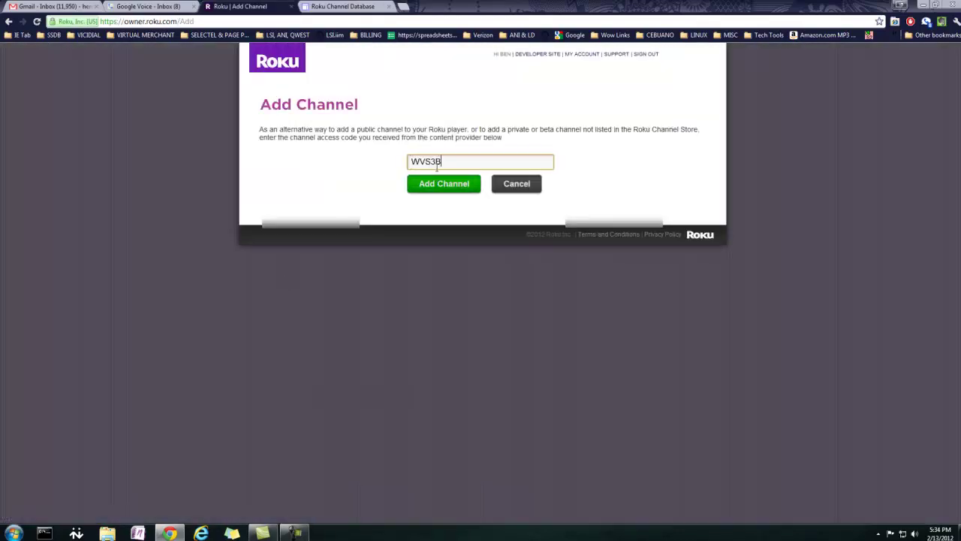
pyautogui.click(438, 186)
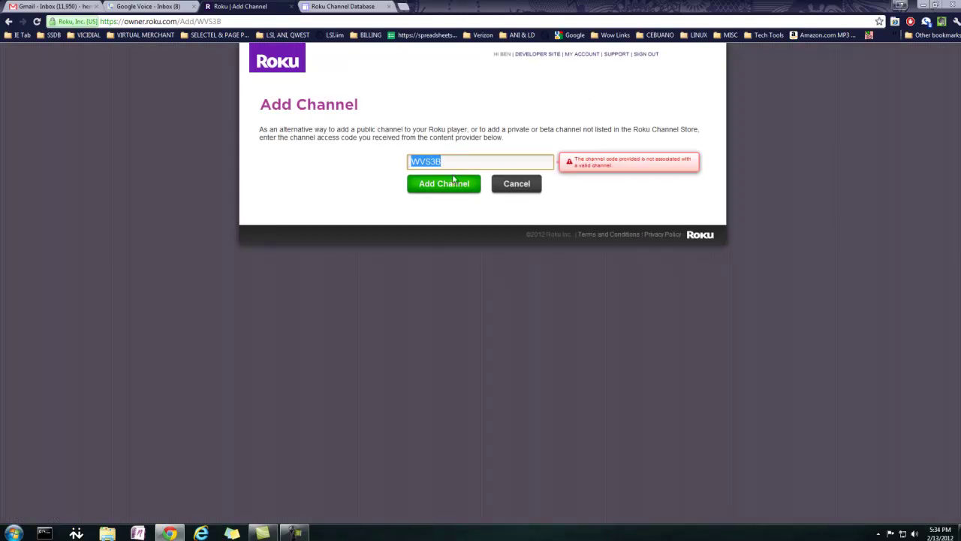
# Copy France 24's code G54GC from the channel database and try to add that private channel to the Roku account.
pyautogui.click(345, 6)
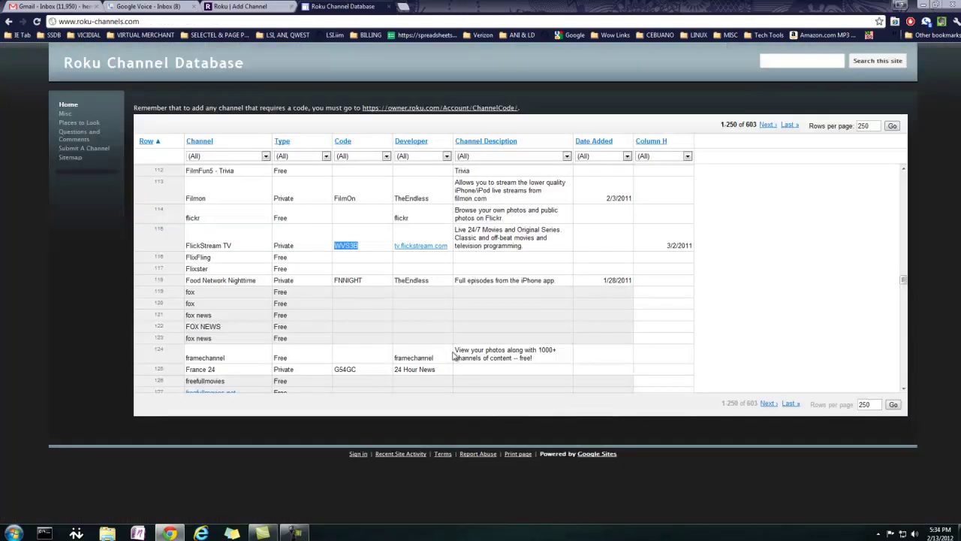
pyautogui.scroll(-3, 442, 272)
pyautogui.scroll(-2, 382, 216)
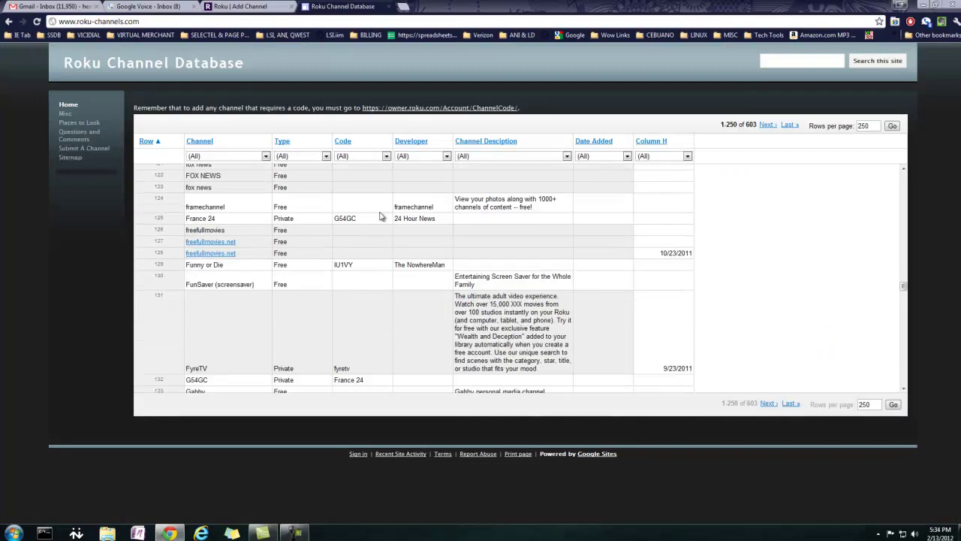
pyautogui.scroll(-2, 381, 218)
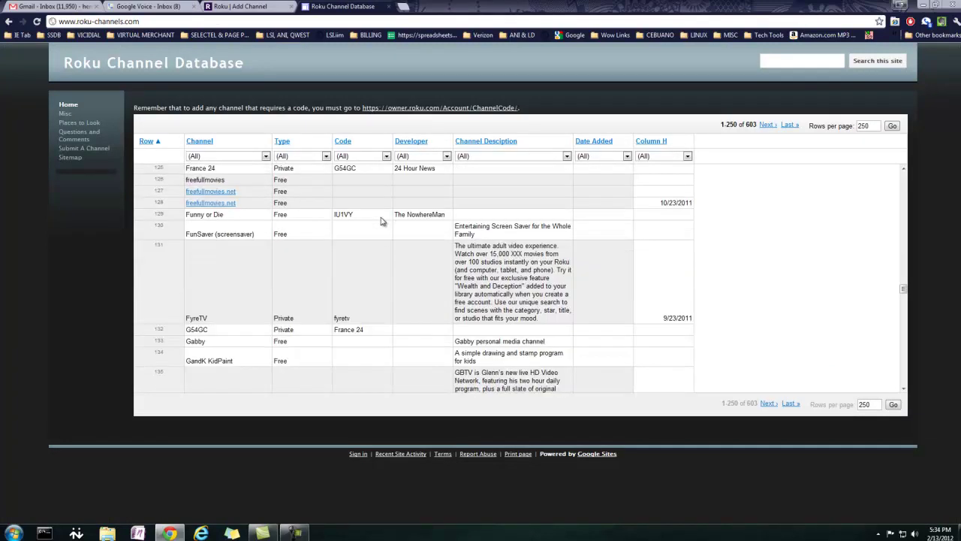
pyautogui.scroll(2, 381, 219)
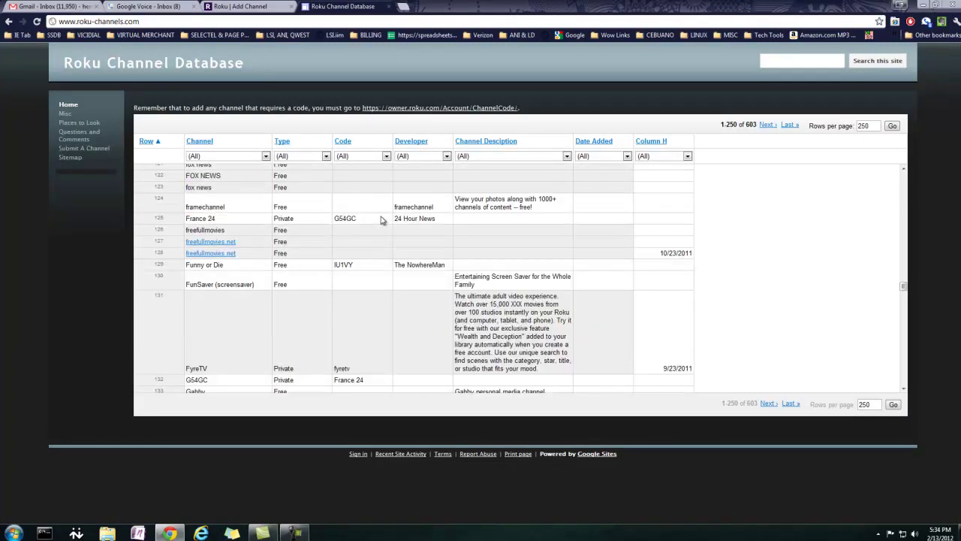
pyautogui.moveTo(358, 218); pyautogui.dragTo(335, 220)
pyautogui.hotkey('ctrl', 'c')
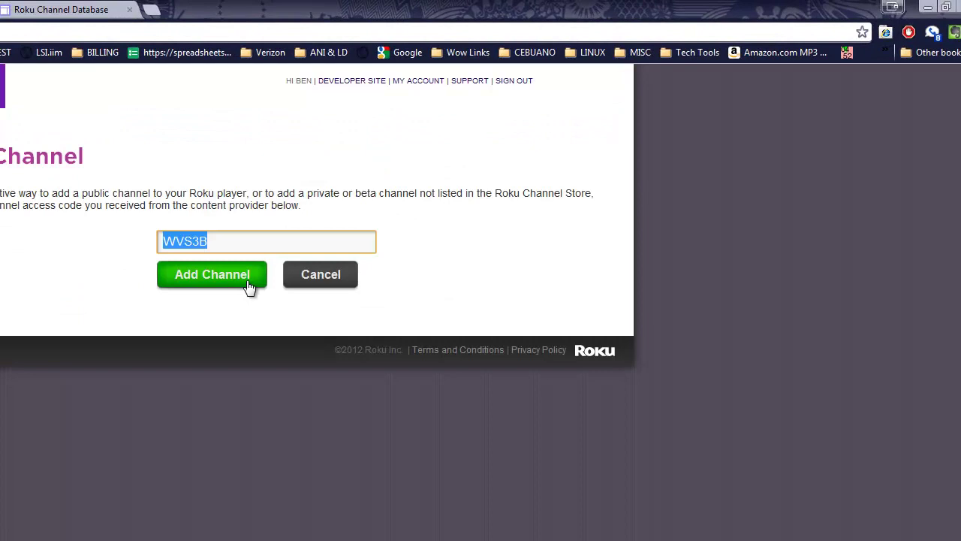
pyautogui.click(243, 240)
pyautogui.hotkey('ctrl', 'v')
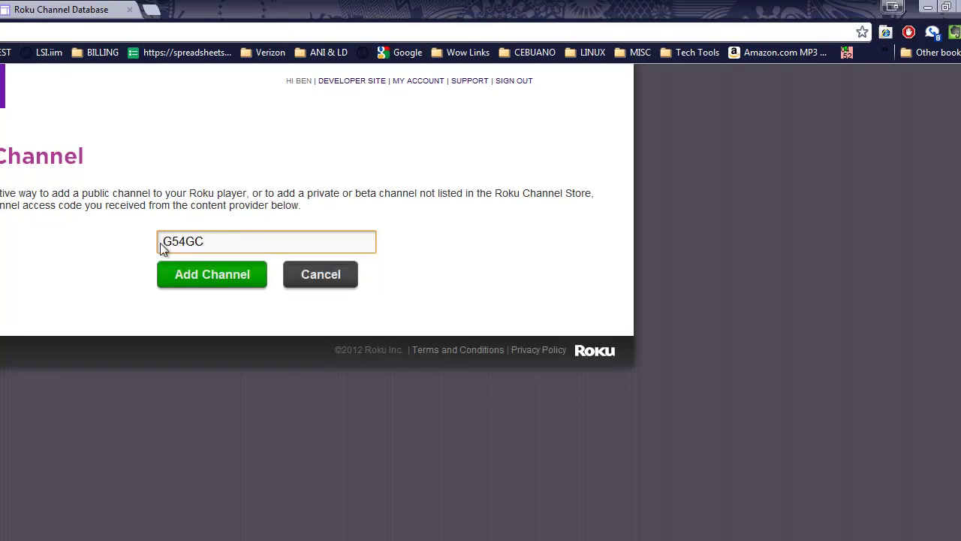
pyautogui.click(203, 280)
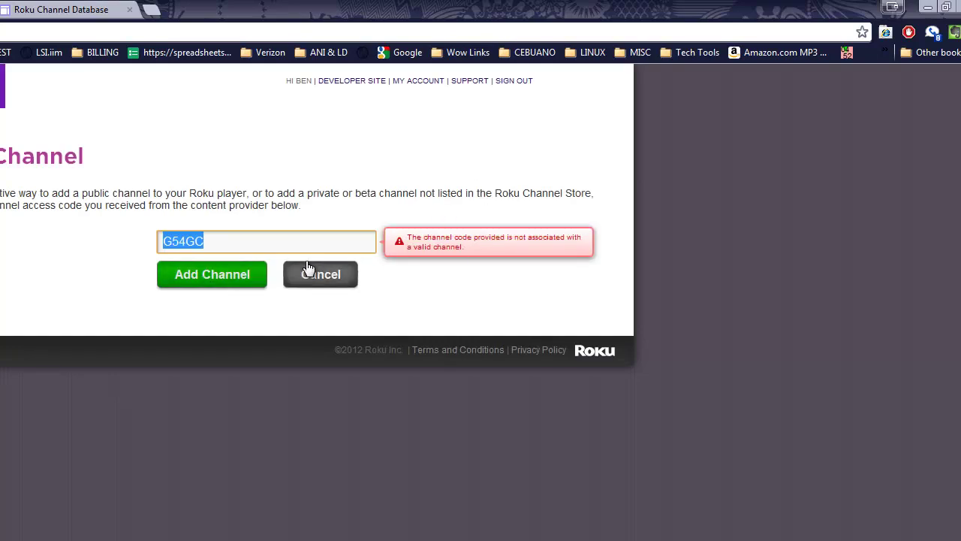
# Look through the Roku Channel Database from the G entries to the L entries for more private channels and codes.
pyautogui.click(60, 9)
pyautogui.scroll(-8, 240, 371)
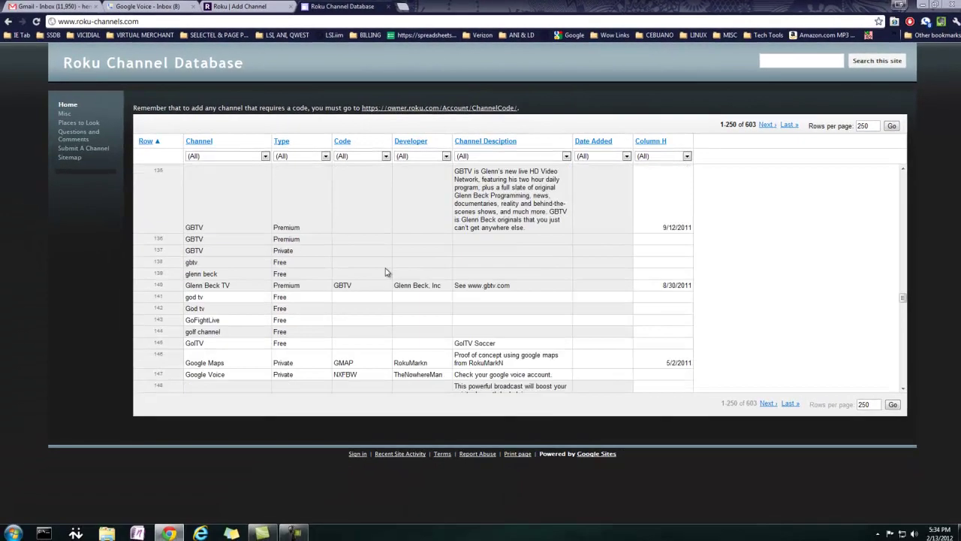
pyautogui.scroll(-1, 386, 272)
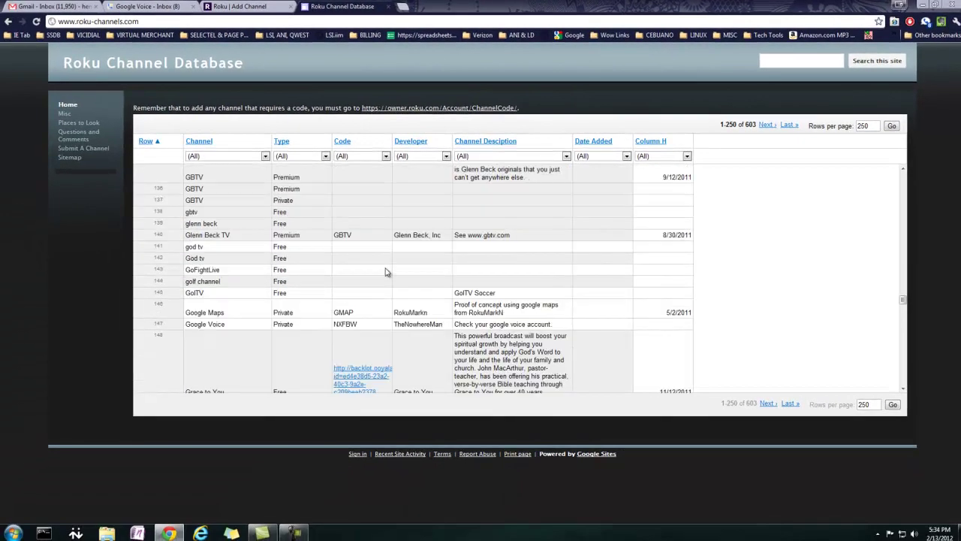
pyautogui.scroll(-2, 386, 271)
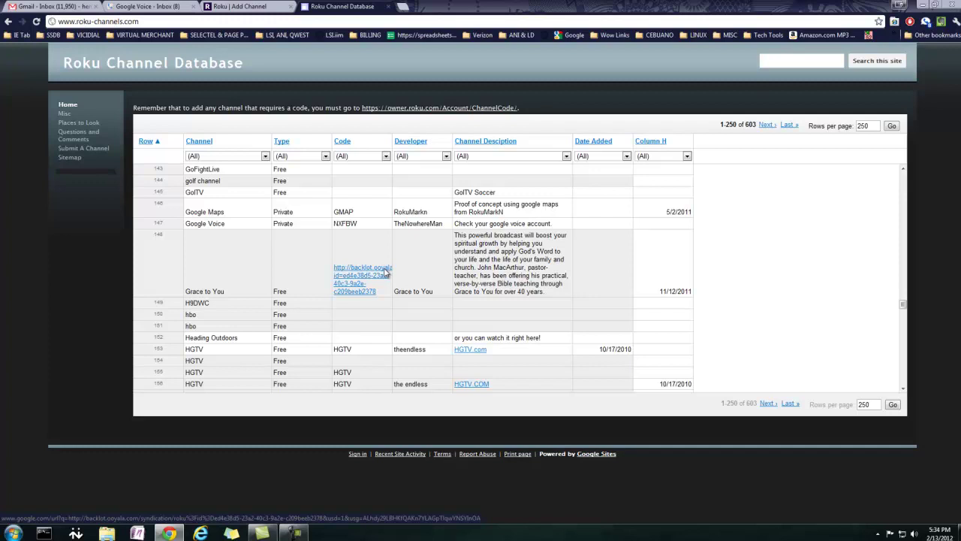
pyautogui.scroll(-5, 386, 272)
pyautogui.scroll(-5, 385, 272)
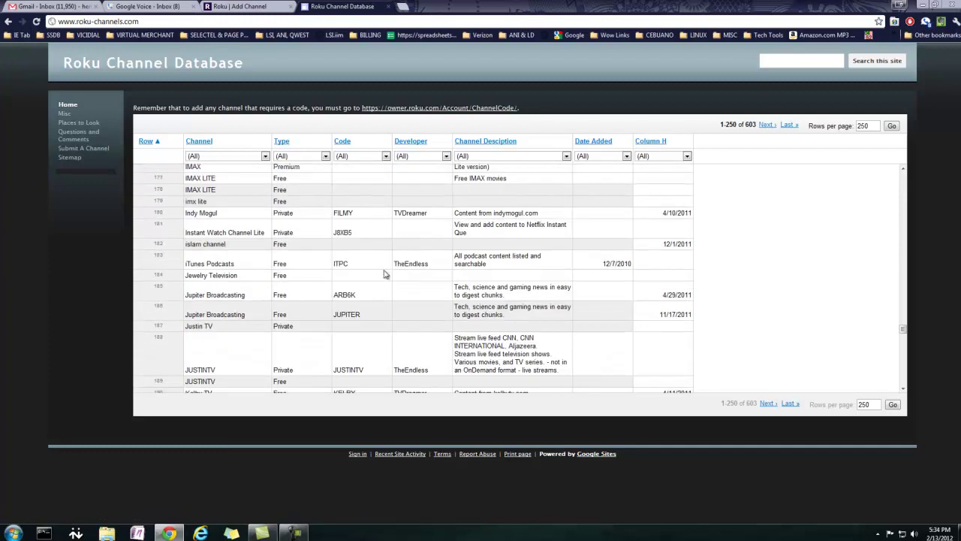
pyautogui.scroll(-3, 425, 215)
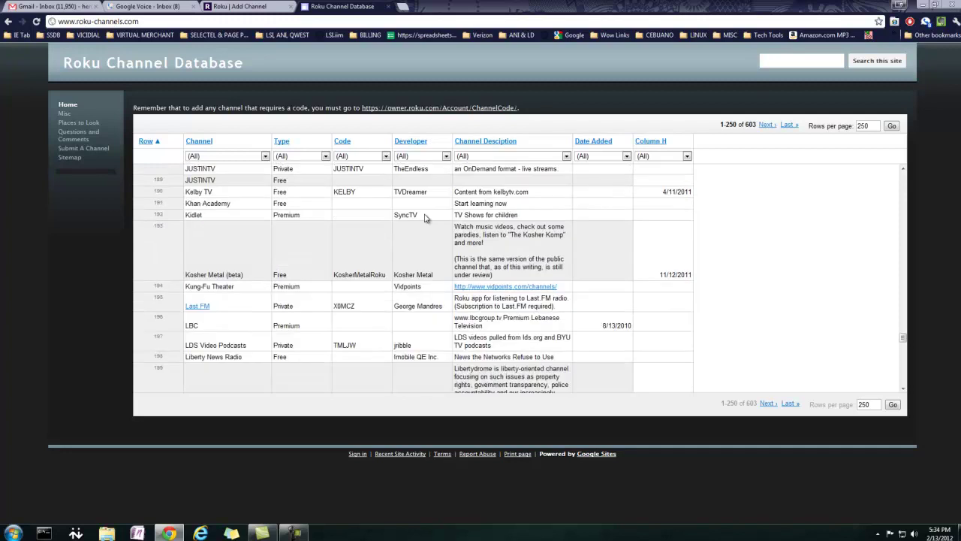
pyautogui.scroll(-1, 426, 217)
# Return to the start of the channel list and review the entries through E for private channels and codes.
pyautogui.scroll(20, 424, 218)
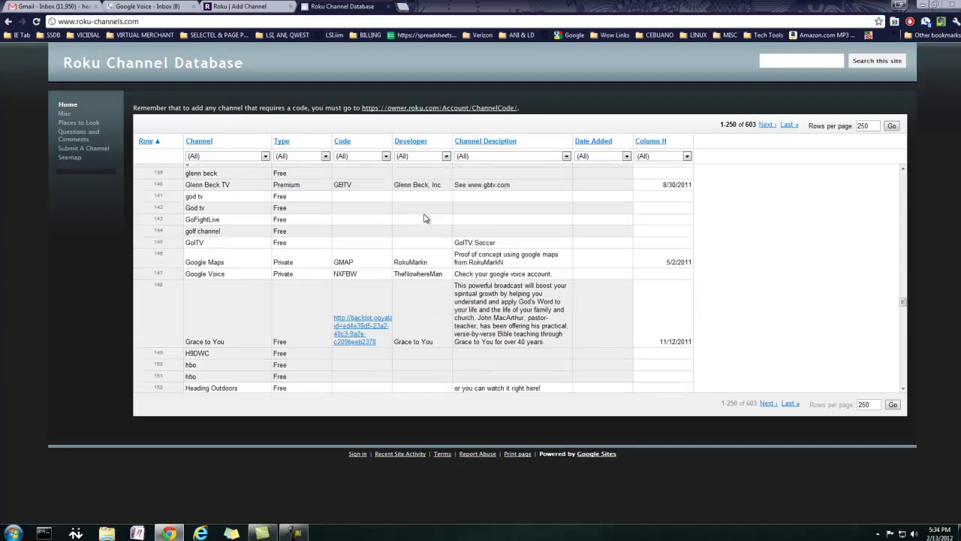
pyautogui.scroll(20, 424, 217)
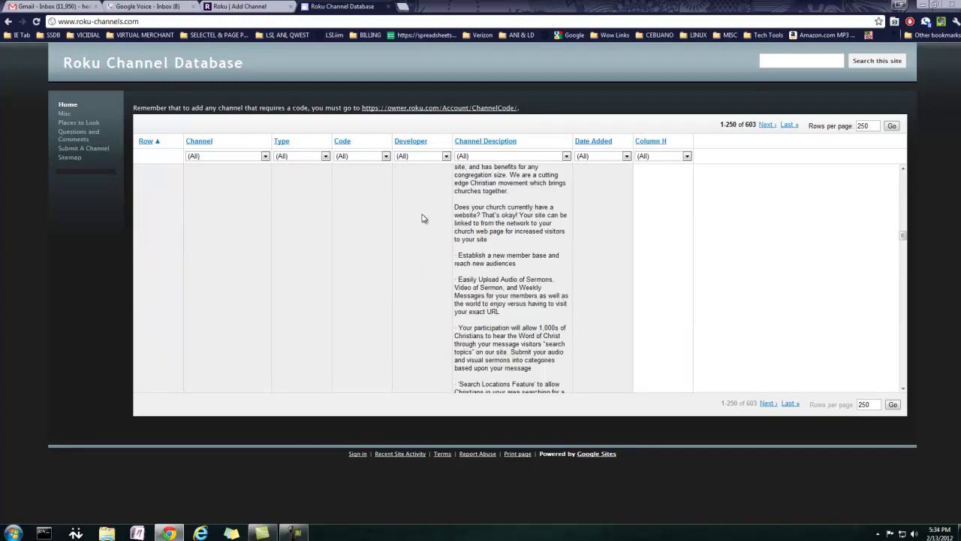
pyautogui.scroll(4, 422, 214)
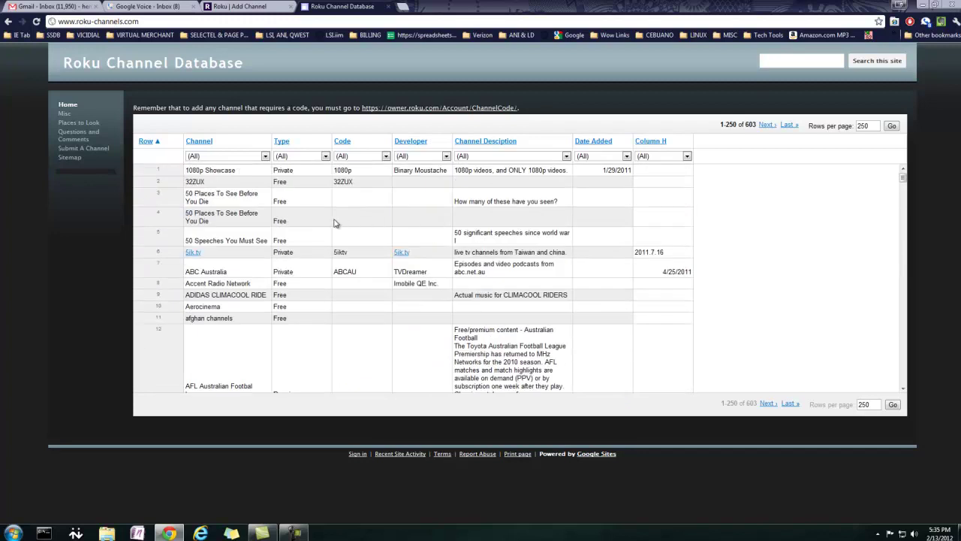
pyautogui.scroll(-9, 338, 213)
pyautogui.scroll(-12, 338, 213)
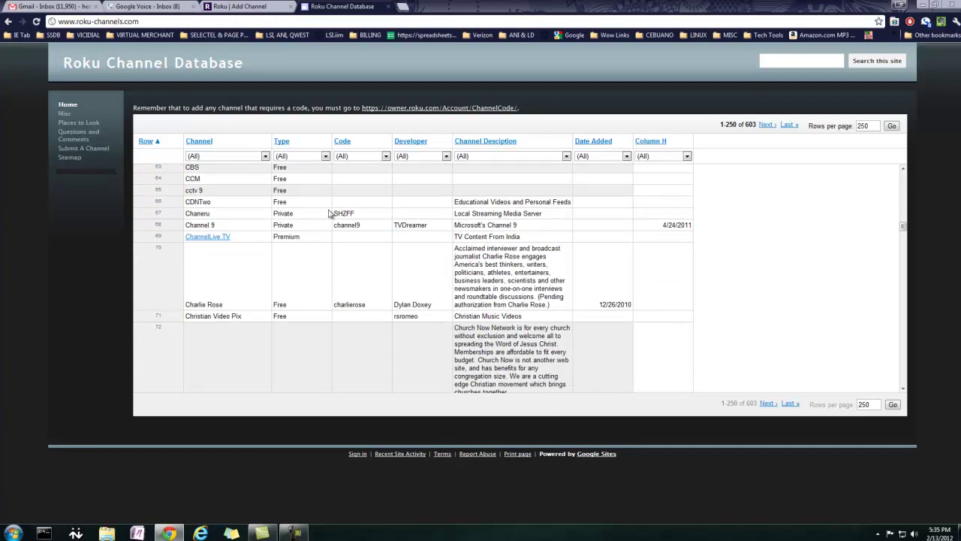
pyautogui.scroll(-8, 328, 214)
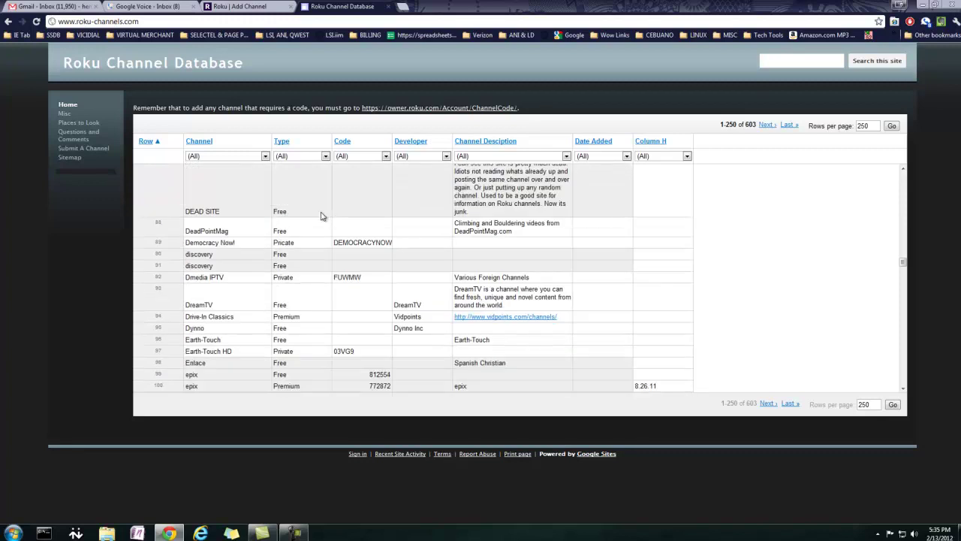
# Review the channel database entries from E through L for private channels and their codes.
pyautogui.scroll(-7, 331, 217)
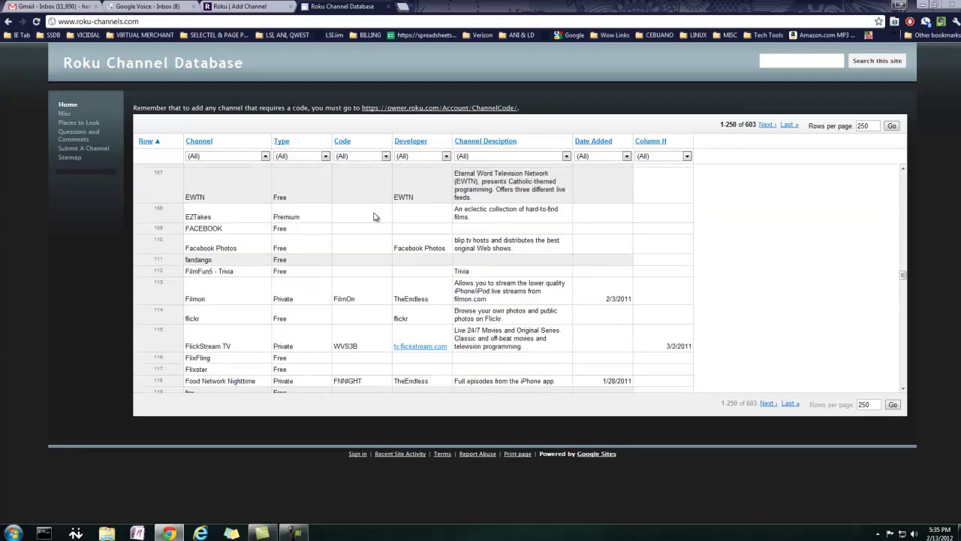
pyautogui.scroll(-15, 375, 217)
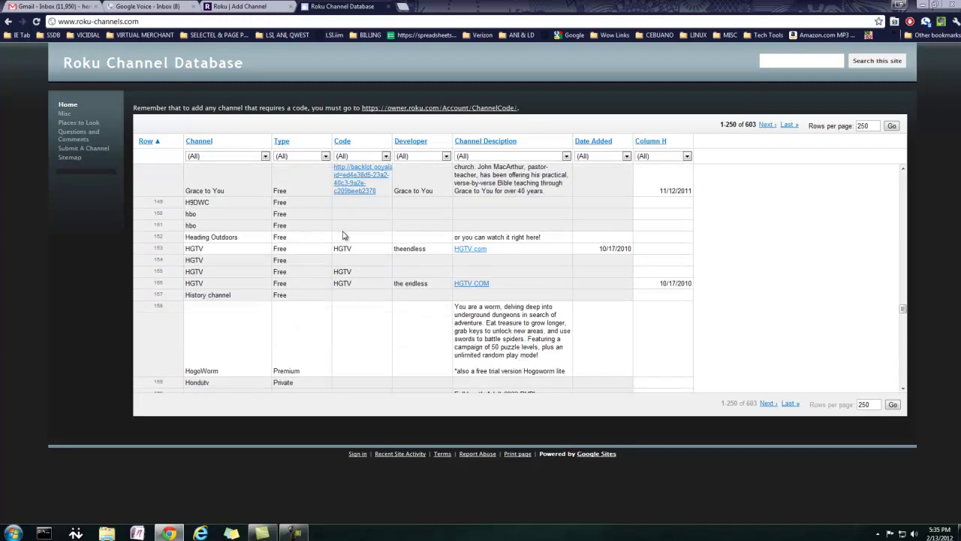
pyautogui.scroll(-10, 343, 236)
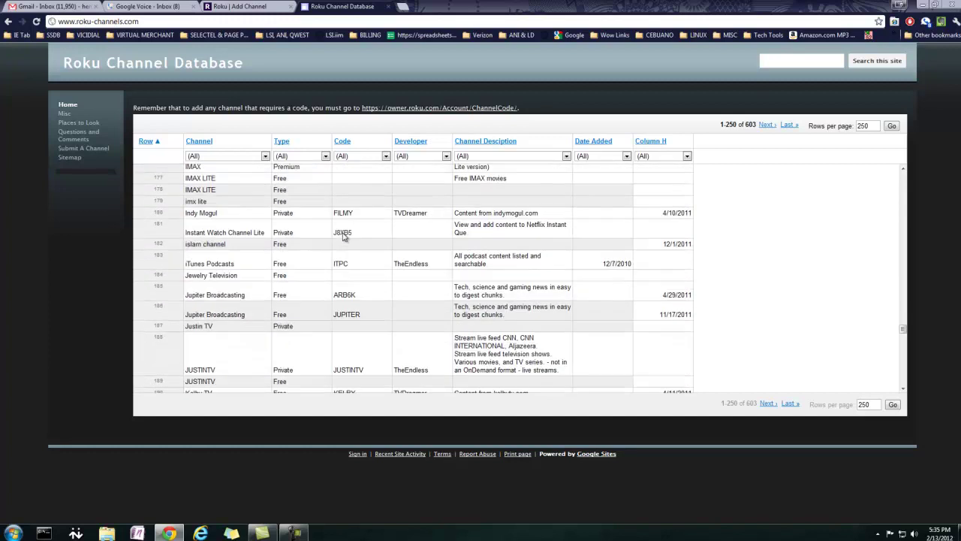
pyautogui.scroll(-2, 343, 236)
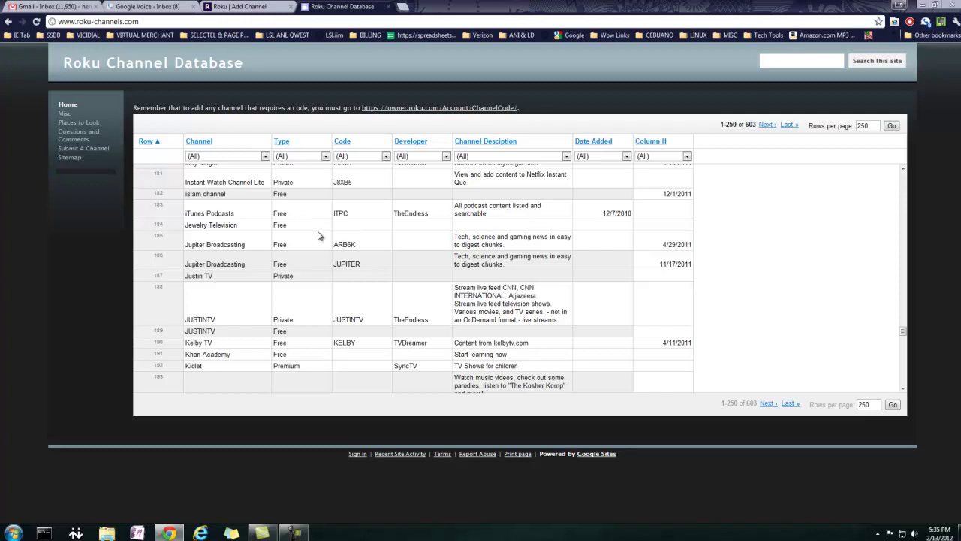
pyautogui.scroll(-8, 318, 236)
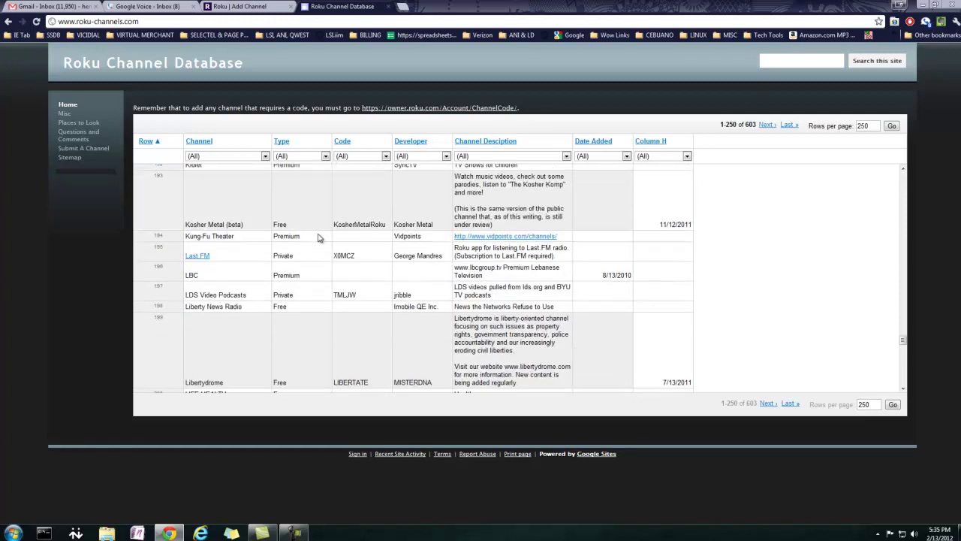
pyautogui.scroll(-6, 318, 236)
# Go back to the beginning of the channel list and check the A entries for private channels with codes.
pyautogui.scroll(15, 323, 231)
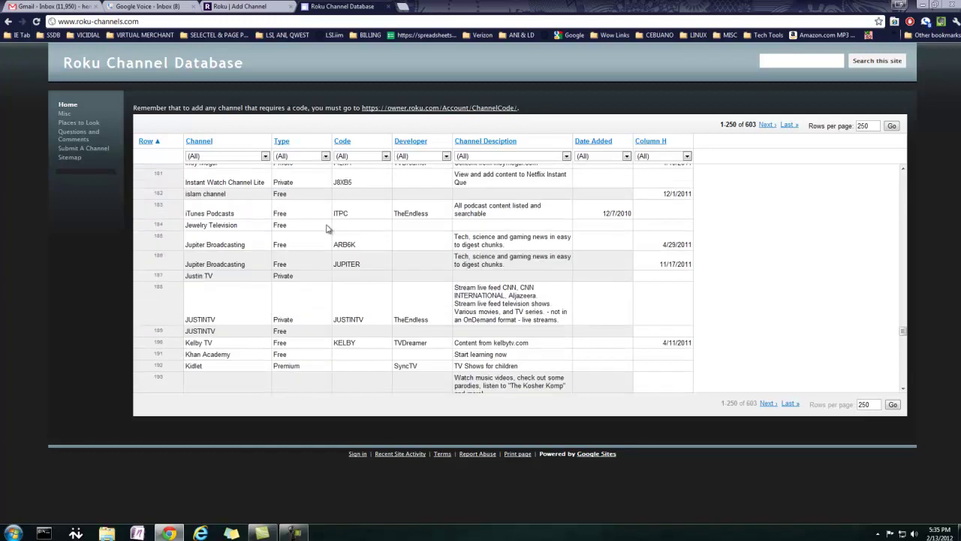
pyautogui.scroll(20, 323, 225)
pyautogui.scroll(8, 314, 219)
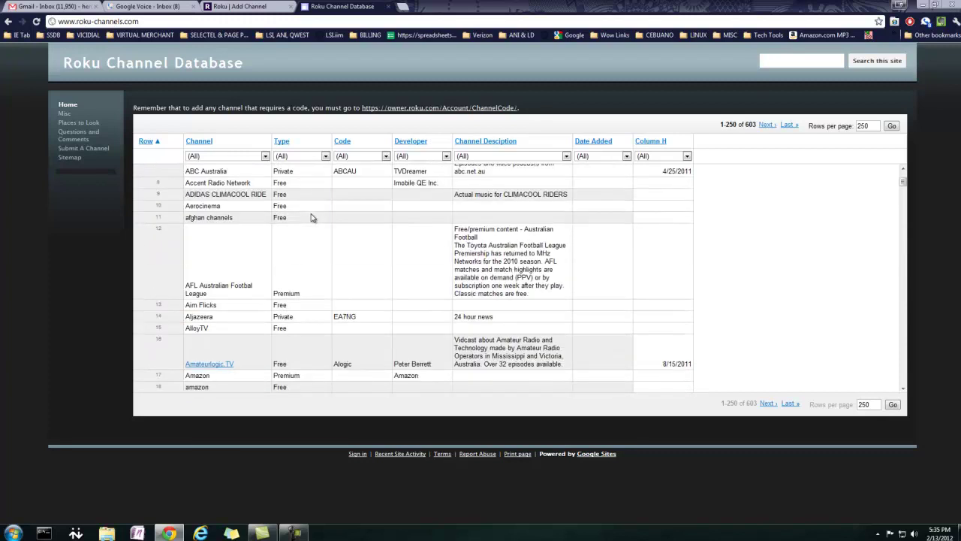
pyautogui.scroll(-3, 398, 252)
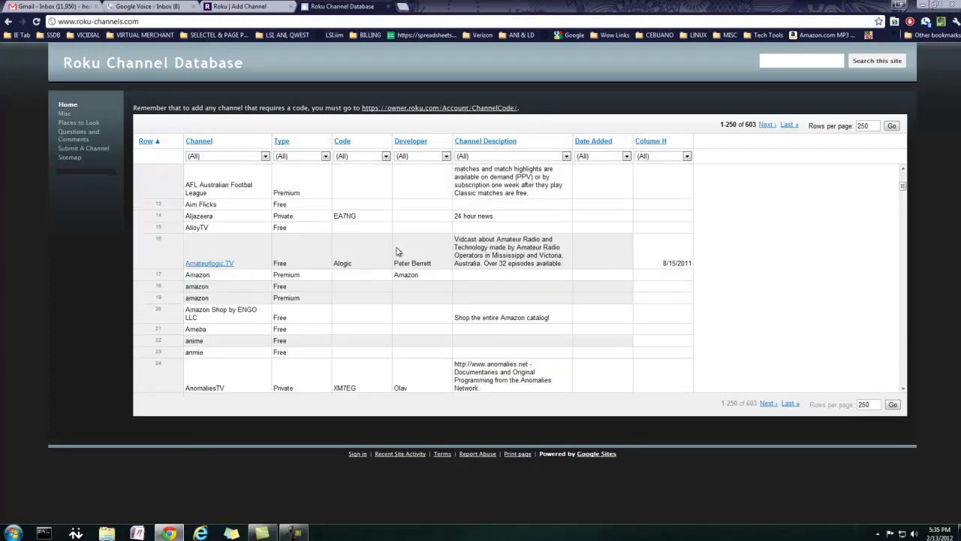
pyautogui.scroll(-3, 398, 252)
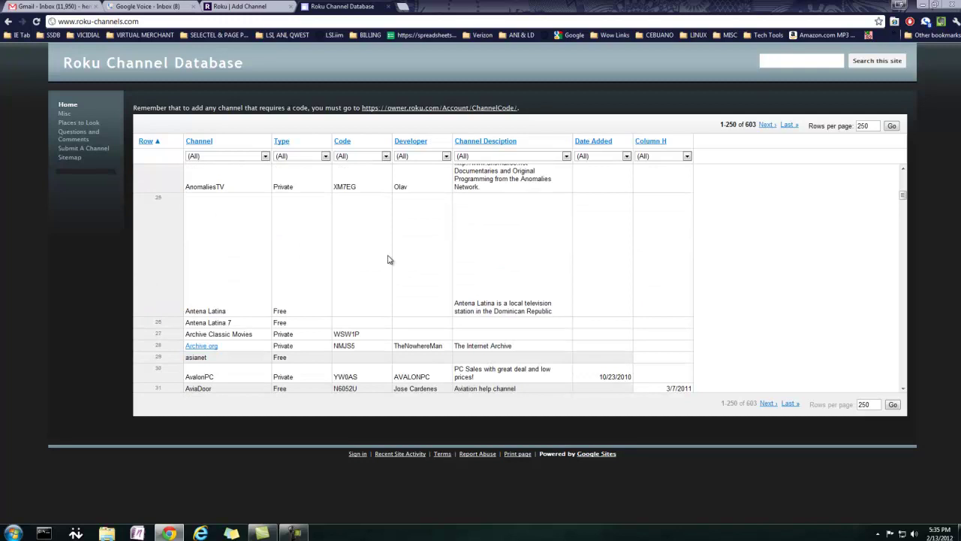